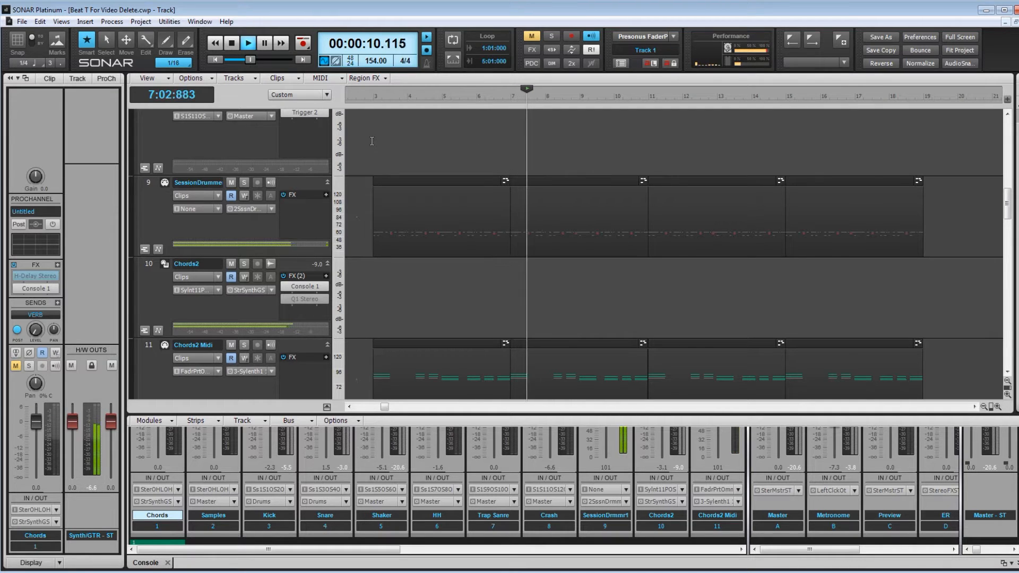
Stop playback, solo the Kick track, audition it from about bar 3 and return the playhead there
key(space)
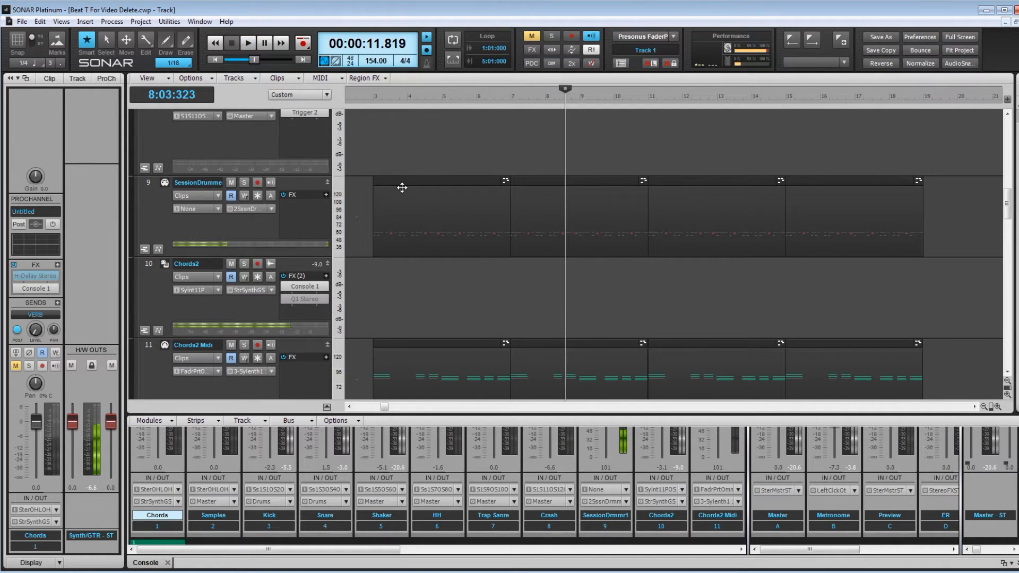
click(373, 271)
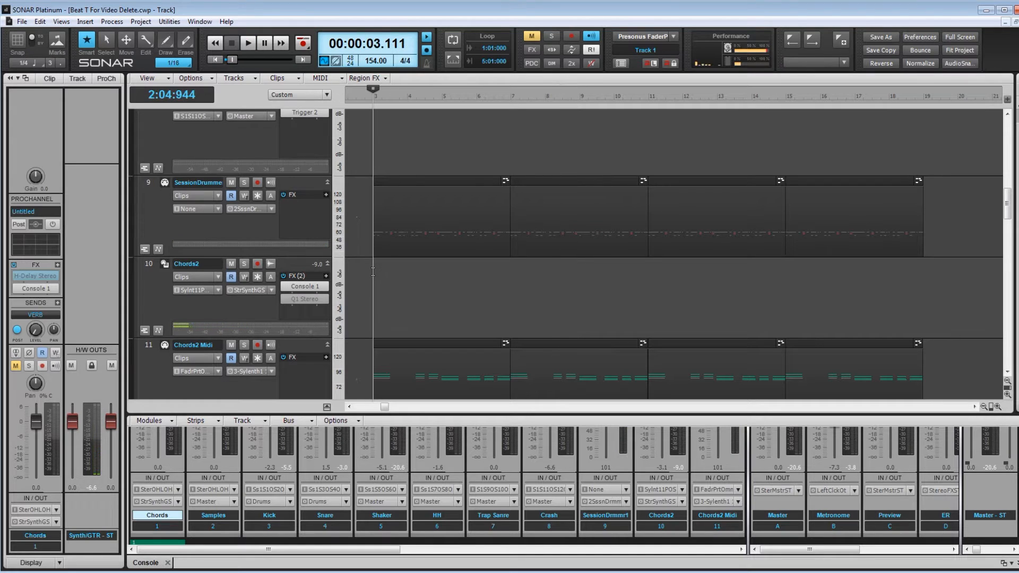
scroll(373, 271, up, 5)
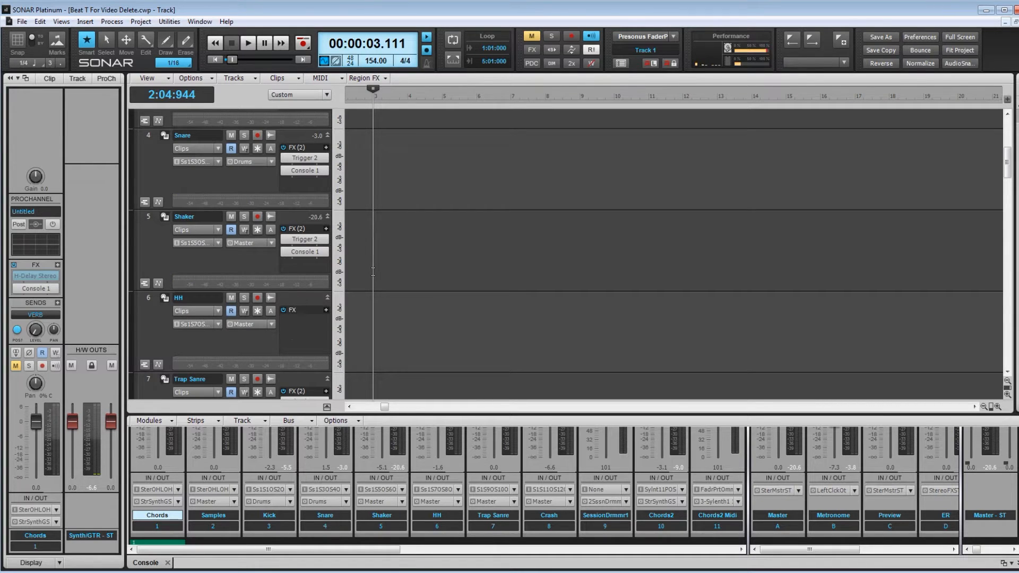
scroll(373, 271, up, 2)
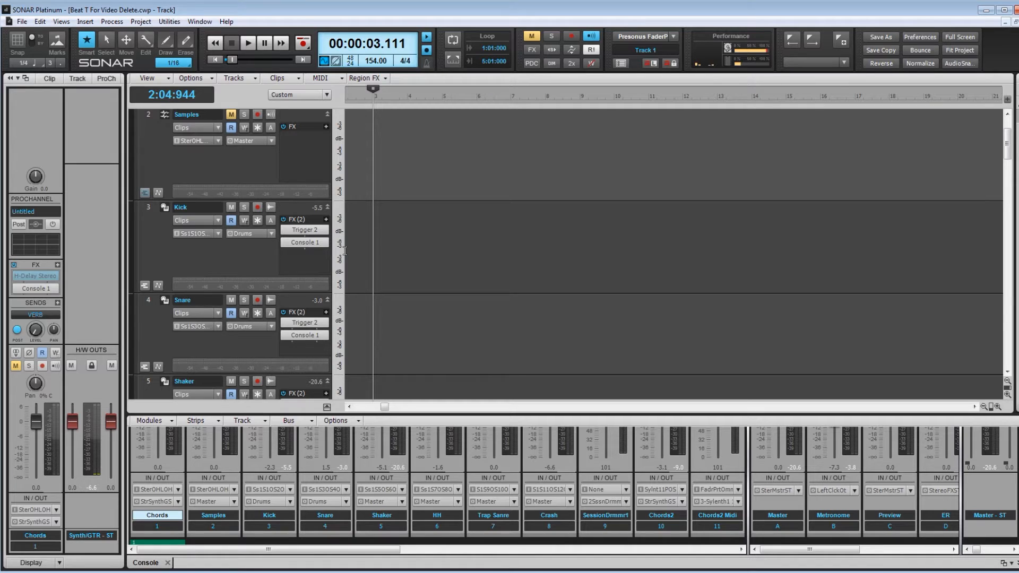
click(244, 207)
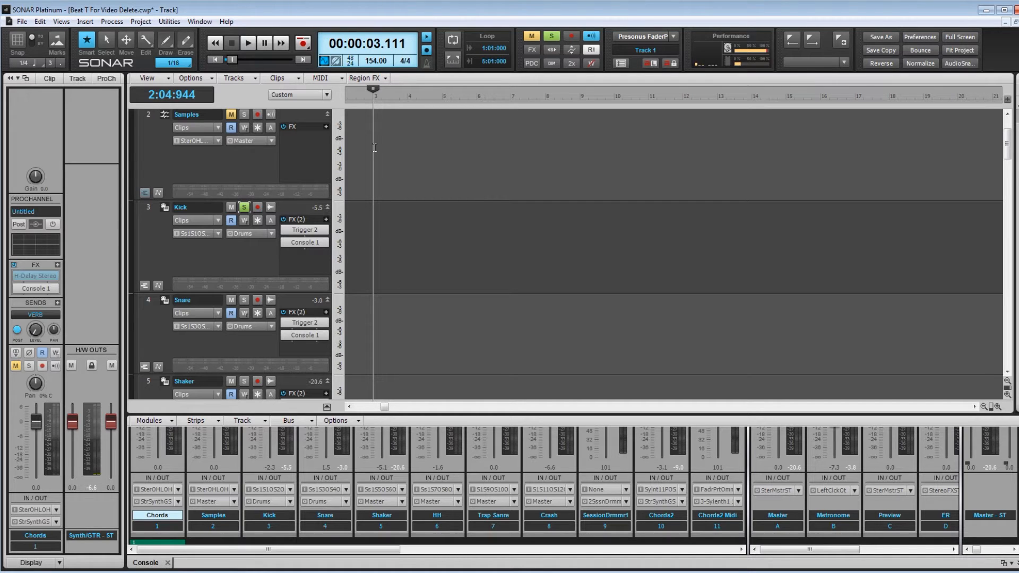
key(space)
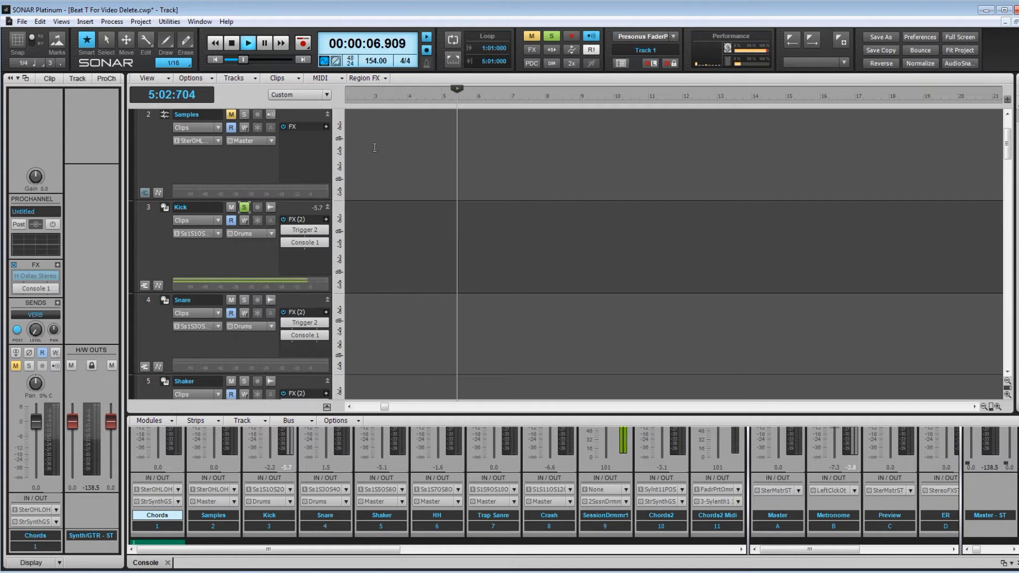
key(space)
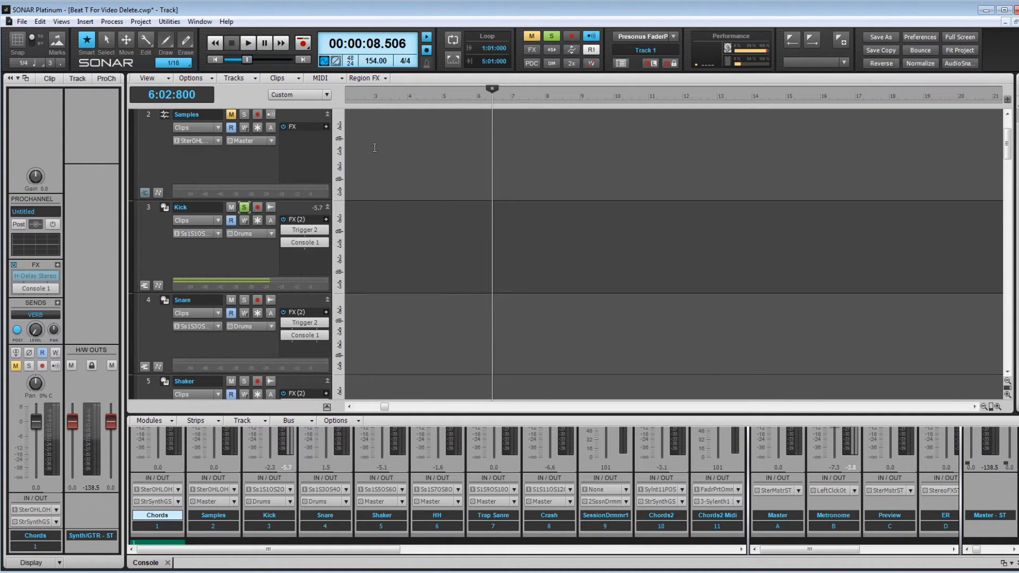
click(375, 147)
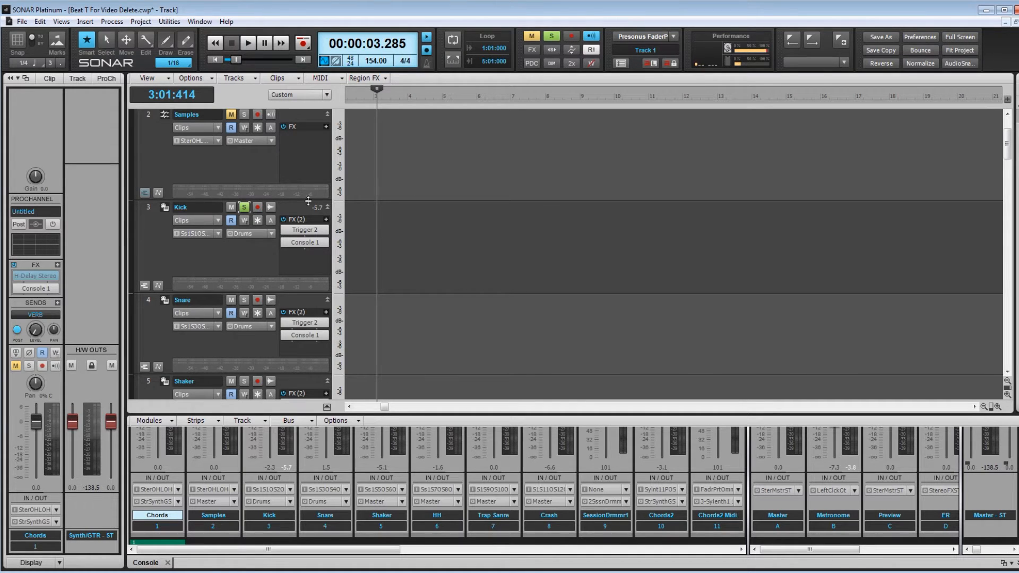
Open the SessionDrummer 1 instrument from the synth rack, audition its kick drum several times and close it
click(148, 208)
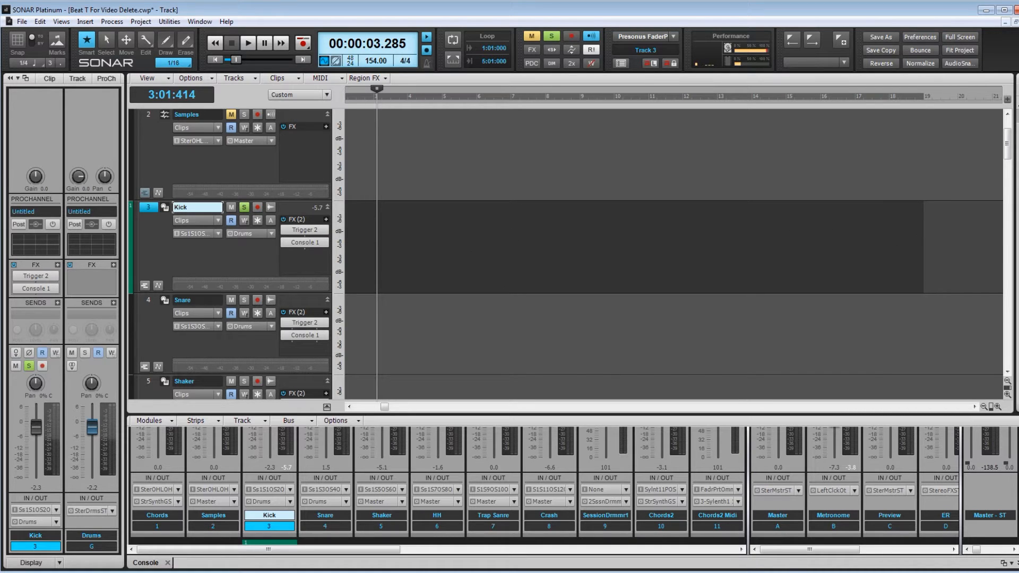
key(b)
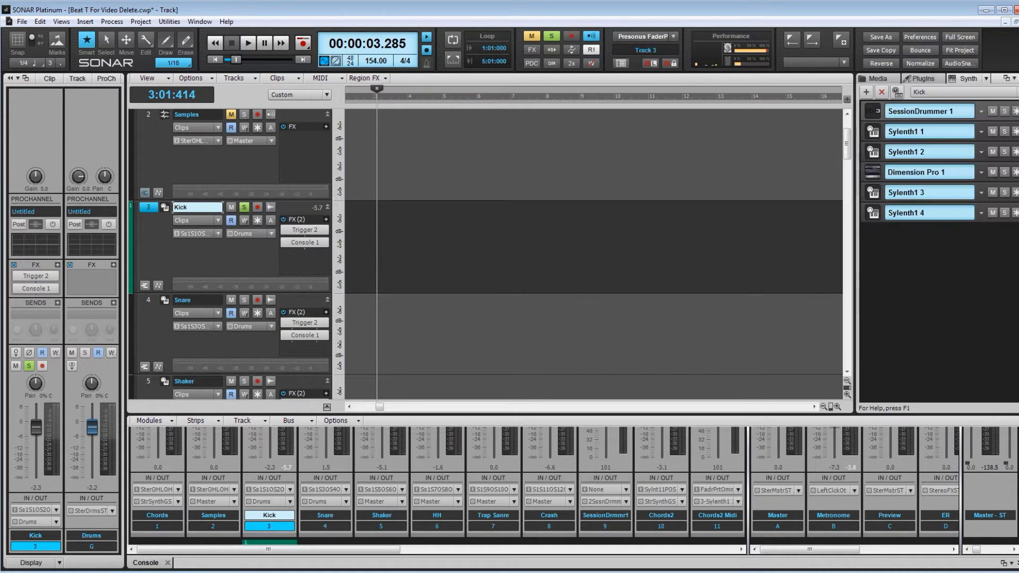
click(874, 116)
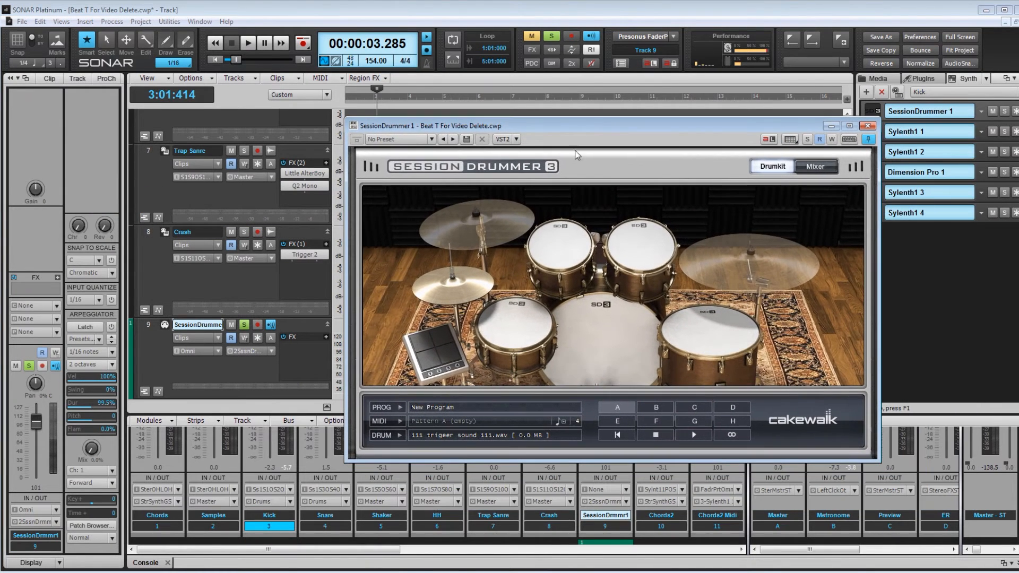
click(591, 314)
click(590, 314)
click(591, 314)
click(591, 314)
click(867, 126)
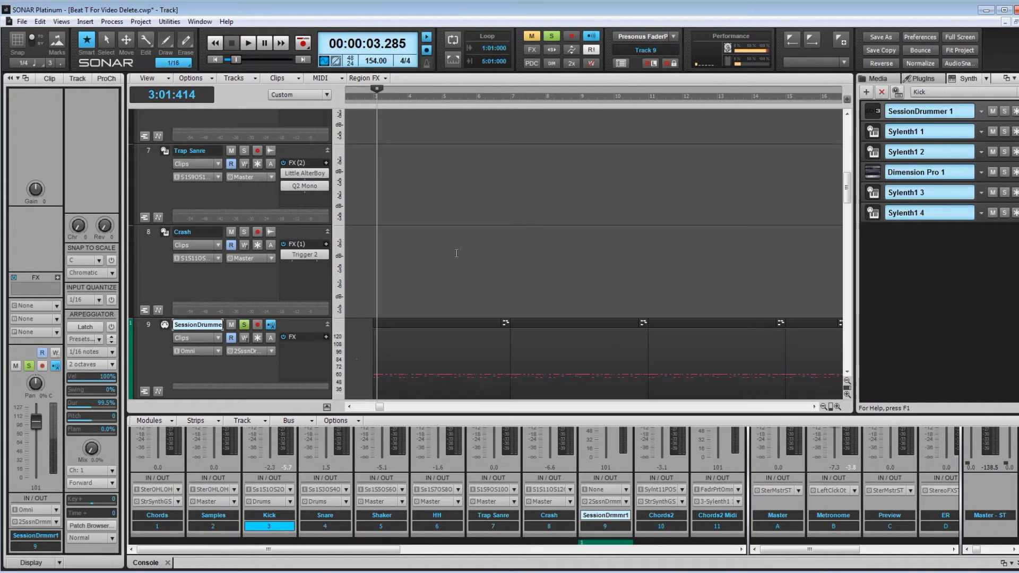
Clone the Kick track once starting at track 4, including its properties, effects and sends
scroll(417, 260, up, 3)
scroll(417, 260, up, 2)
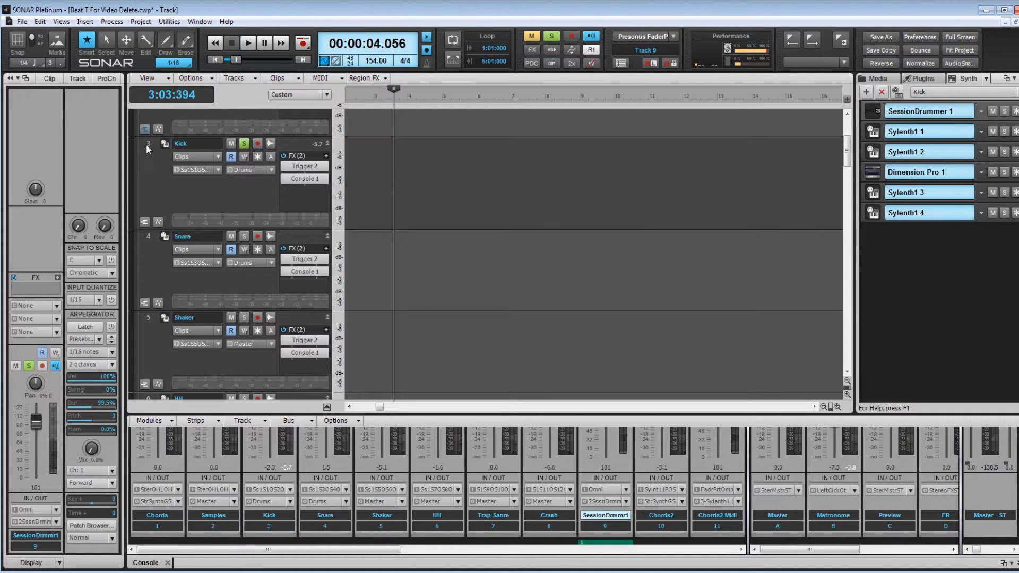
click(147, 145)
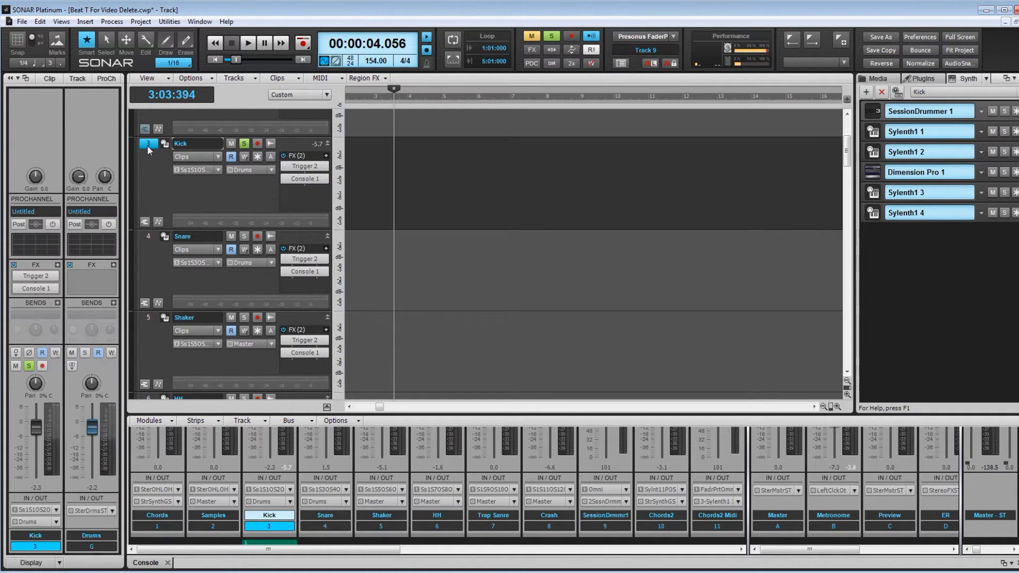
right_click(148, 145)
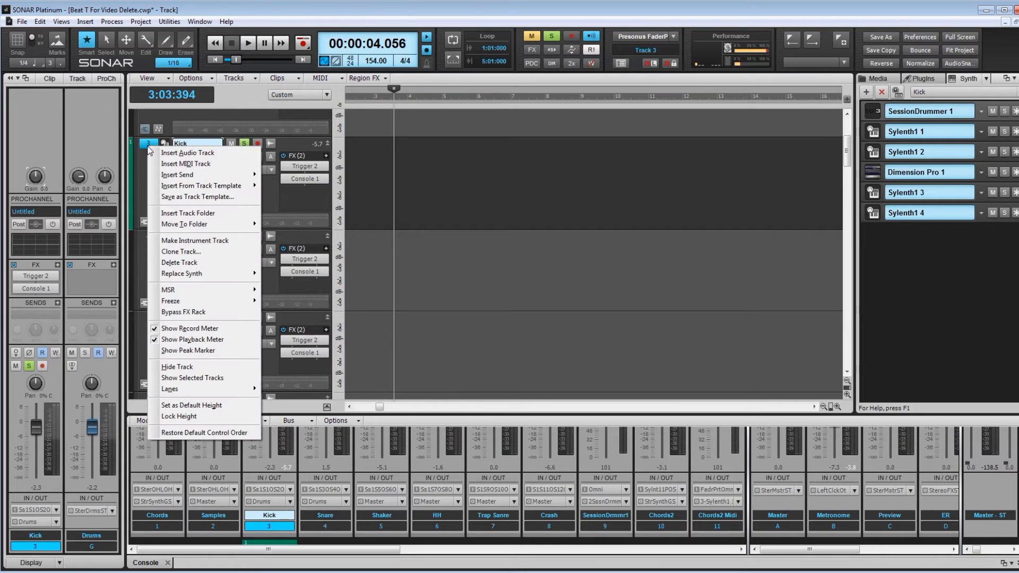
click(202, 251)
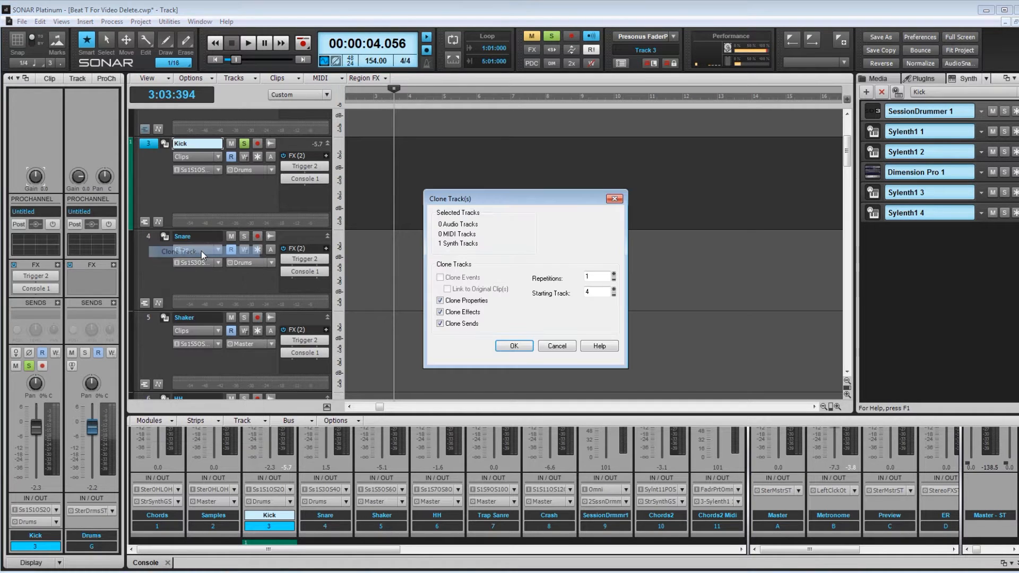
click(507, 345)
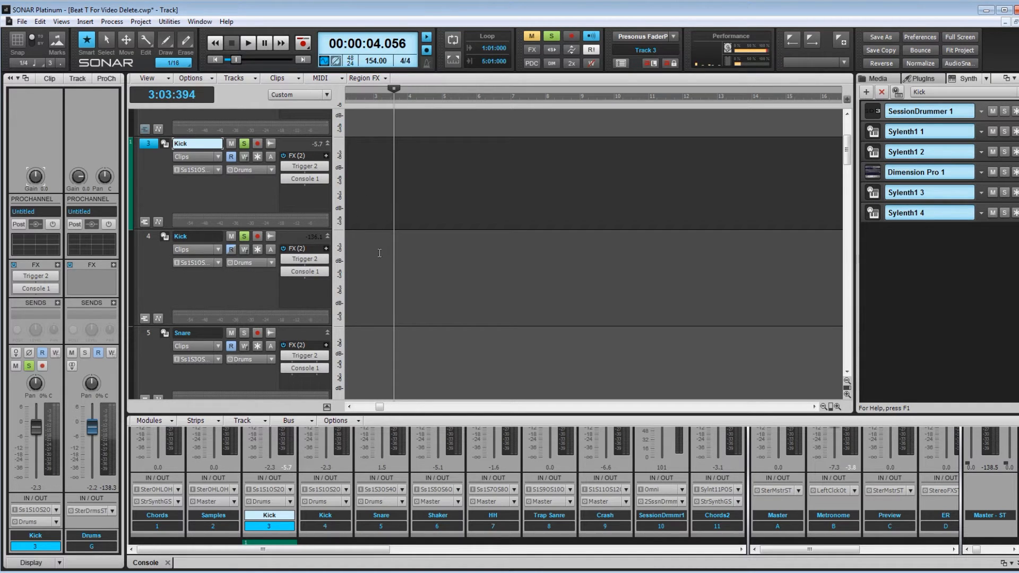
Play both kick tracks together, unsolo the clone on track 4 and listen to the original alone
key(space)
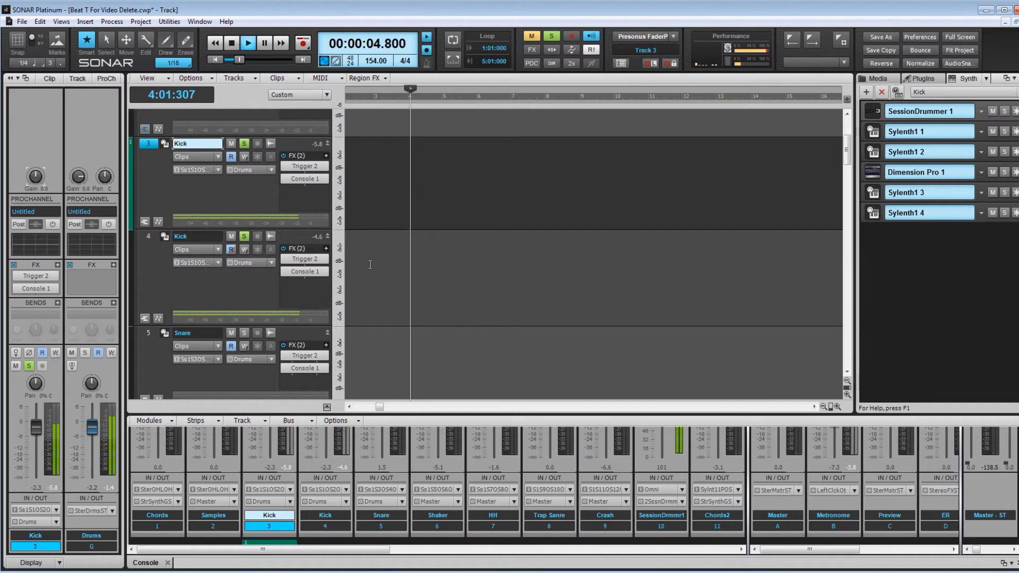
click(244, 236)
key(space)
key(space)
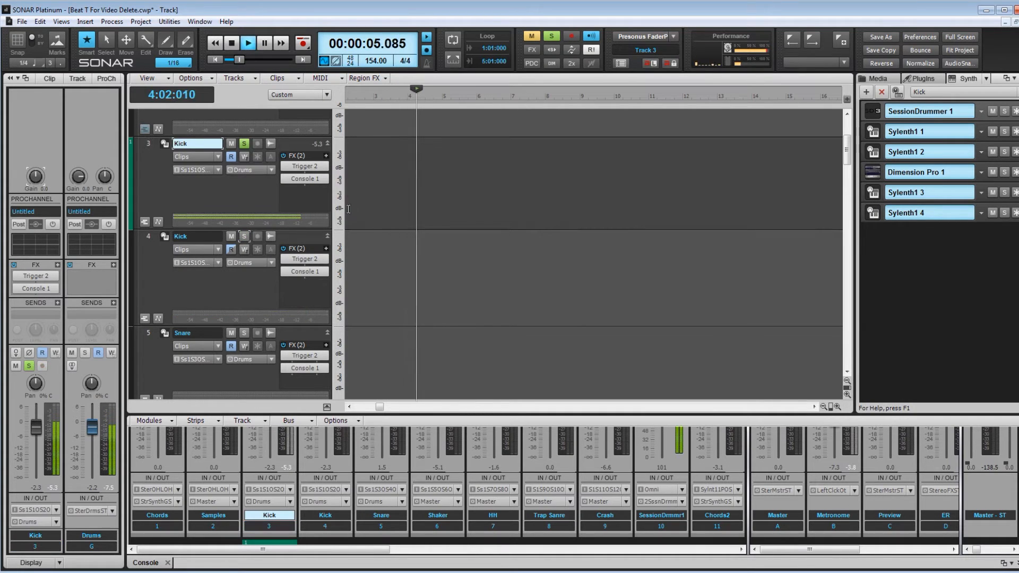
key(space)
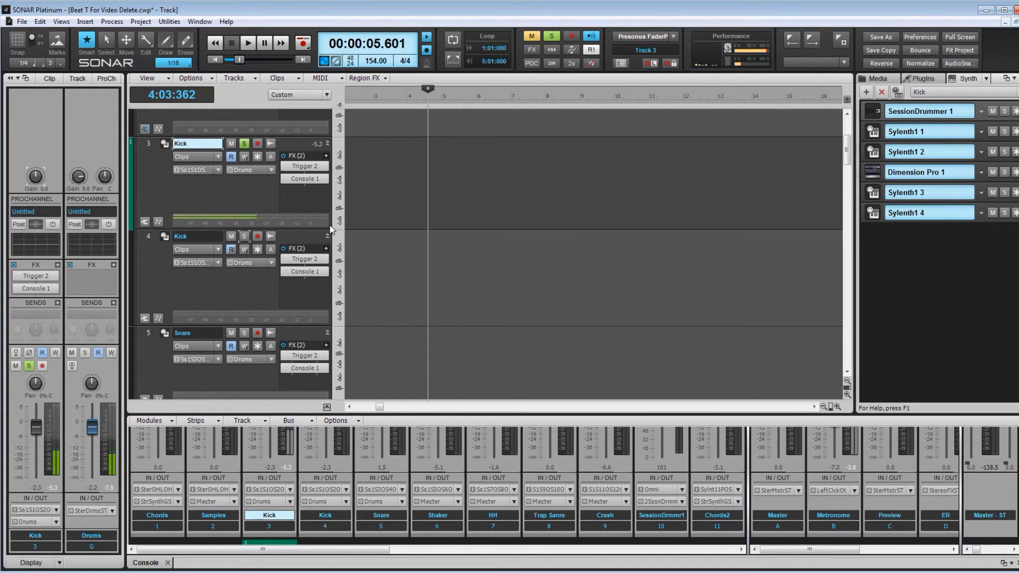
Rename the original kick on track 3 as Kick Low and its clone on track 4 as Kick High
double_click(208, 143)
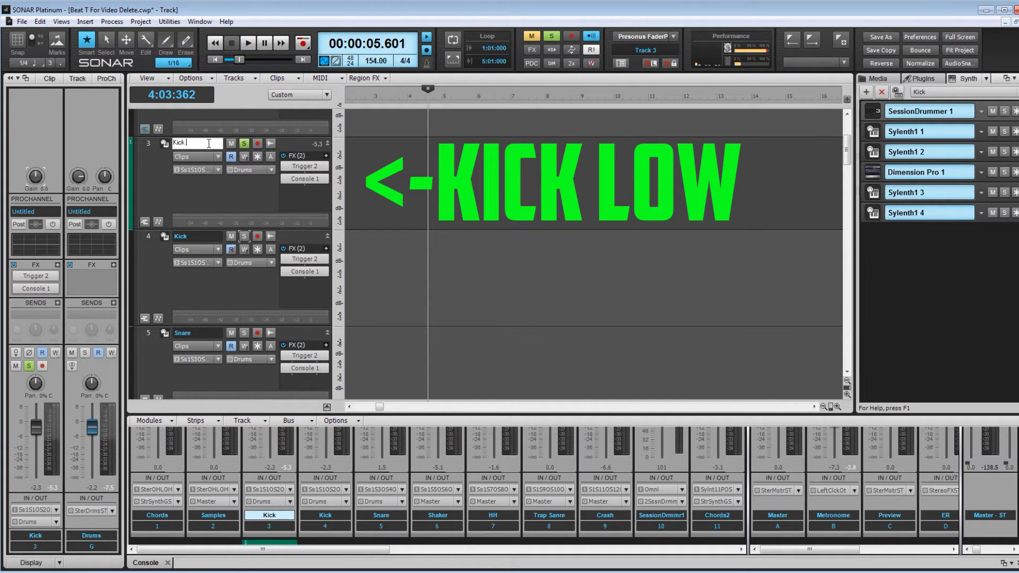
text(Low)
key(Return)
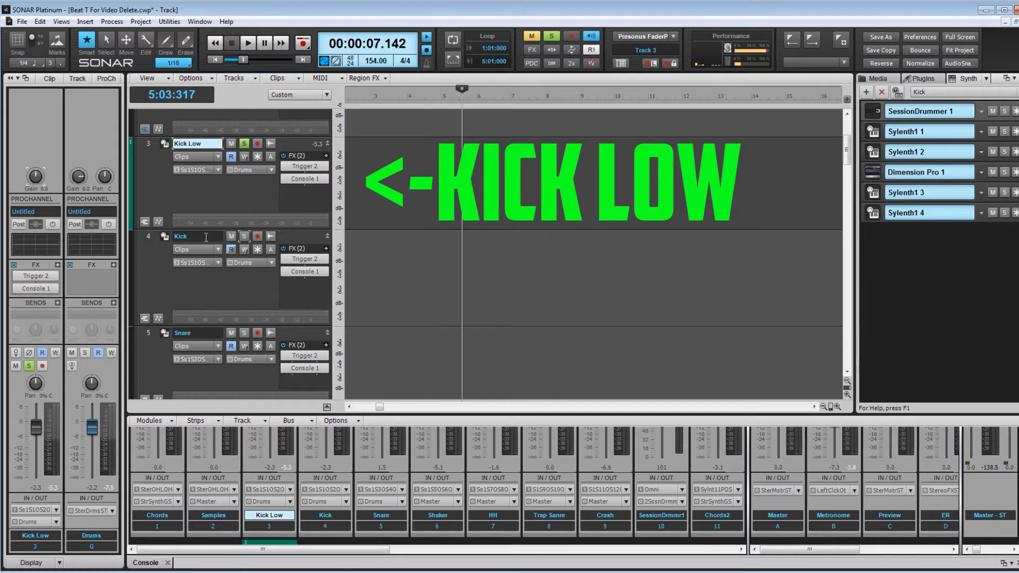
double_click(203, 236)
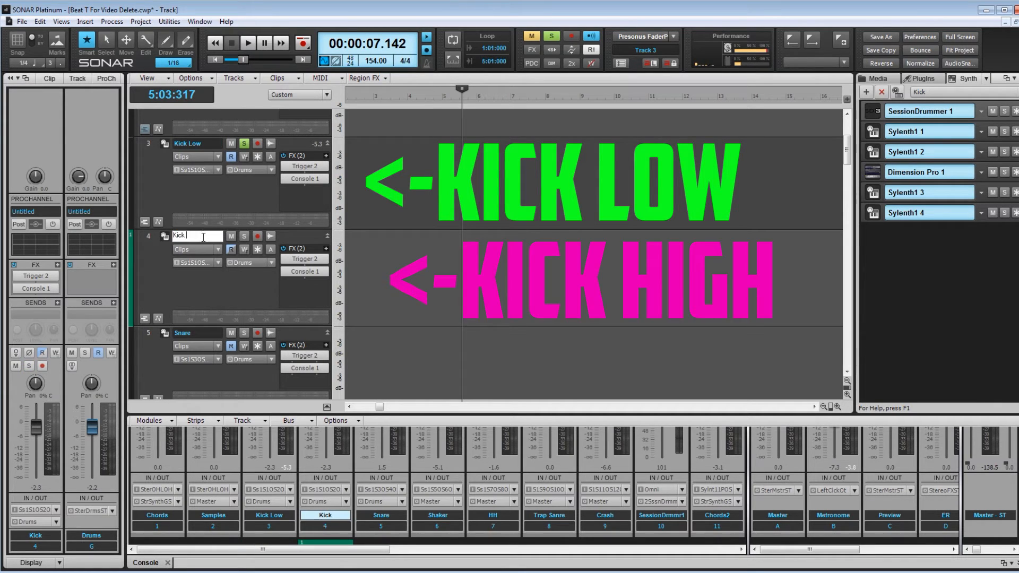
text(High)
key(Return)
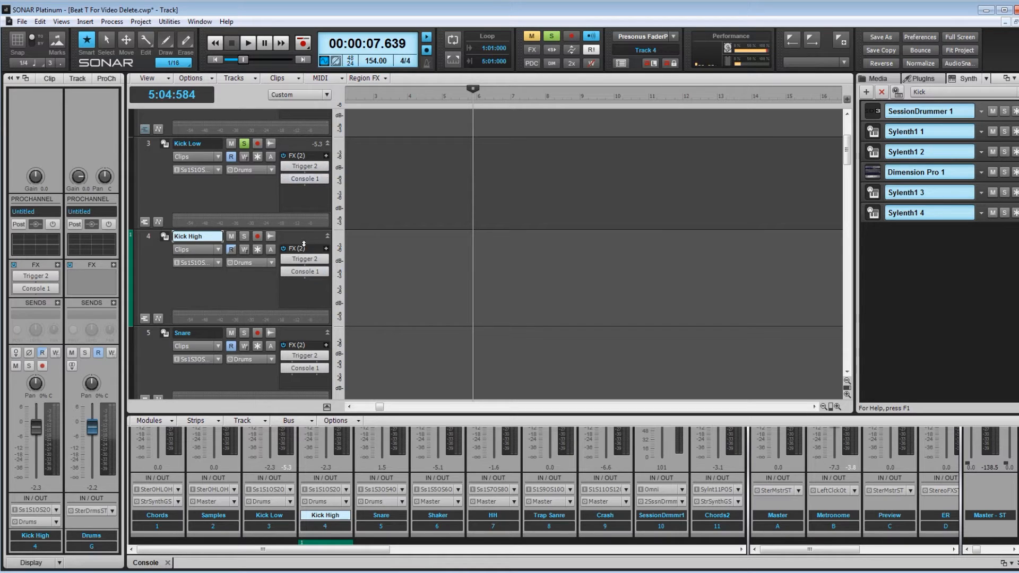
Insert the VST3 equalizer Q2 Mono in Kick Low's FX rack and move its window clear of the track controls
right_click(307, 199)
mouse_move(353, 206)
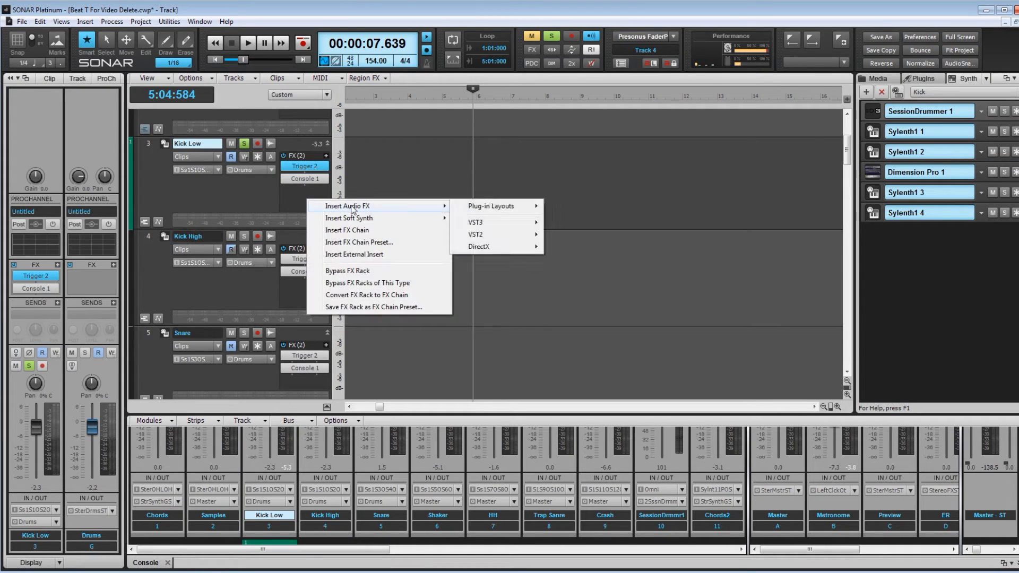
mouse_move(477, 222)
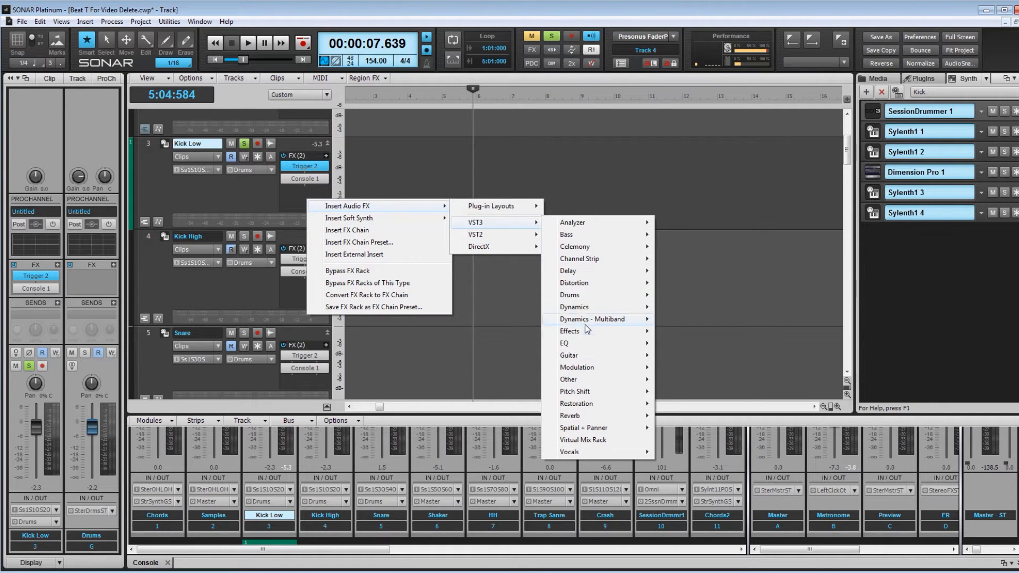
mouse_move(587, 344)
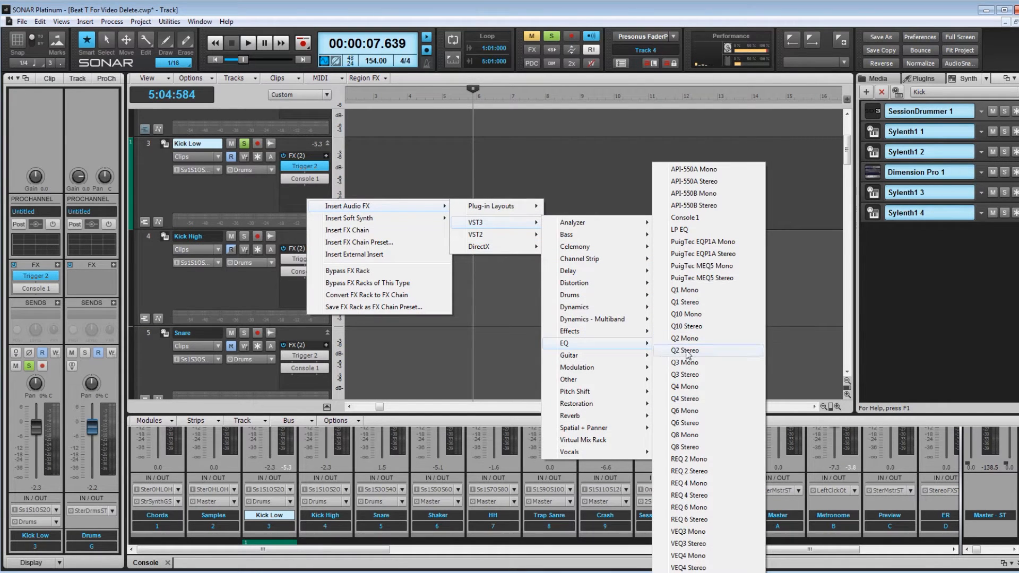
click(699, 341)
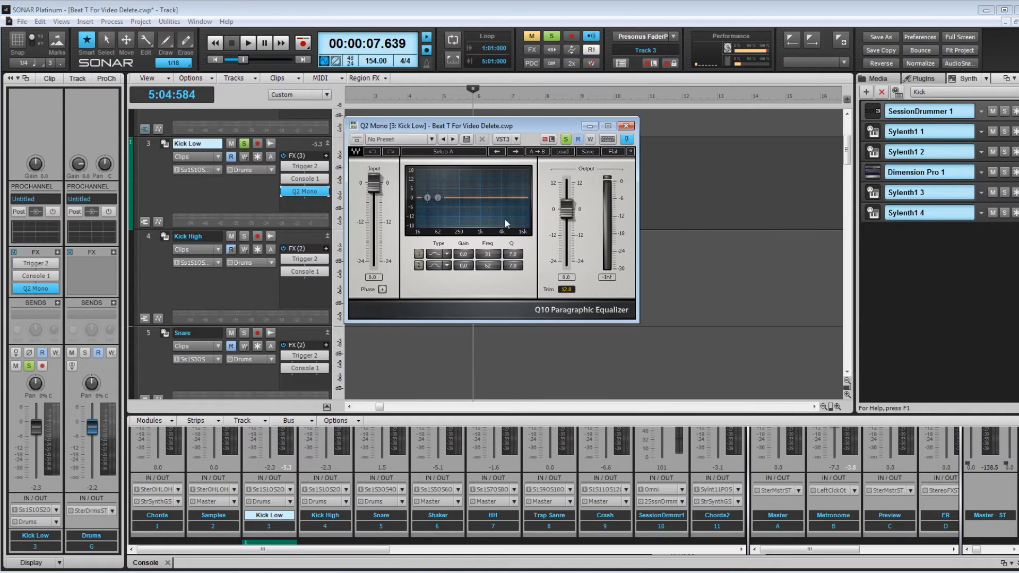
drag(461, 129, 487, 135)
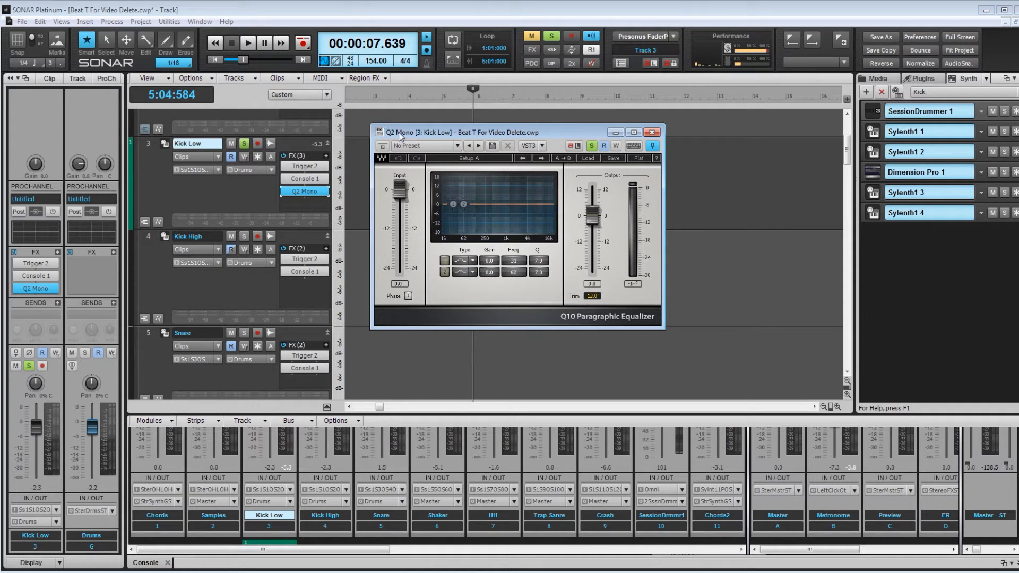
Set EQ band 2 on Kick Low to a low-pass at about 198 Hz with -3.4 gain, auditioning from before bar 3
click(366, 96)
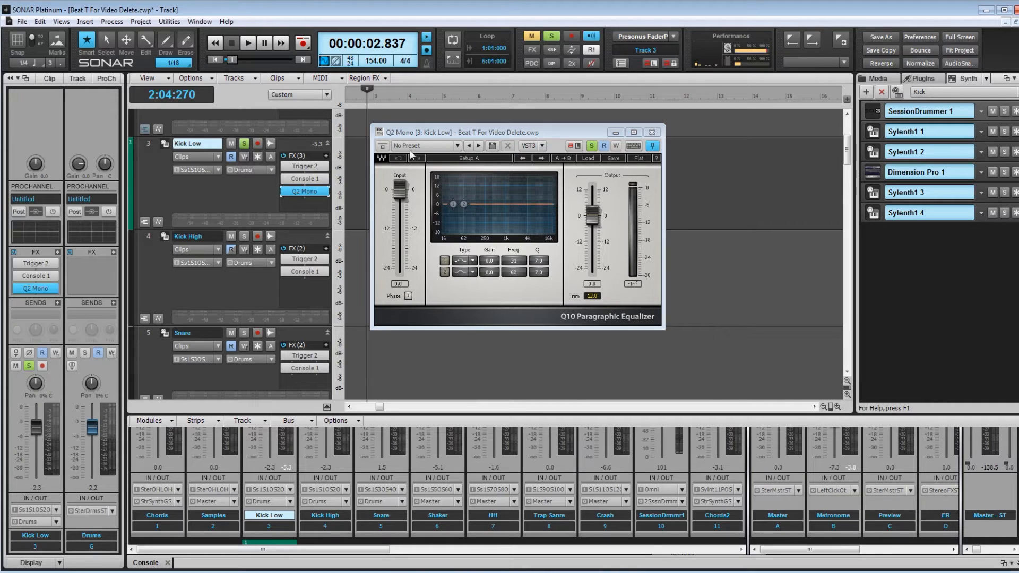
drag(464, 204, 478, 209)
click(472, 272)
click(507, 321)
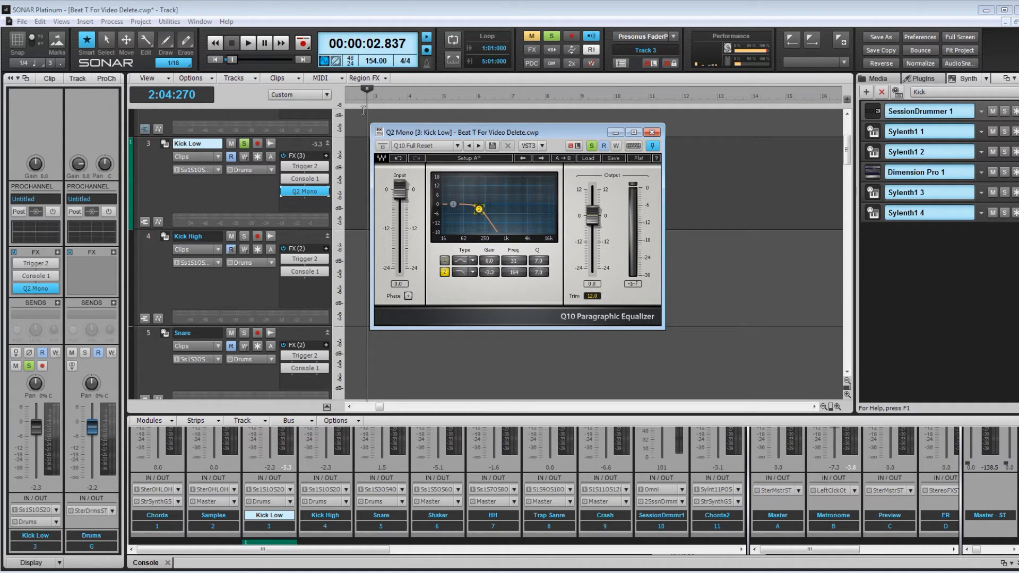
key(space)
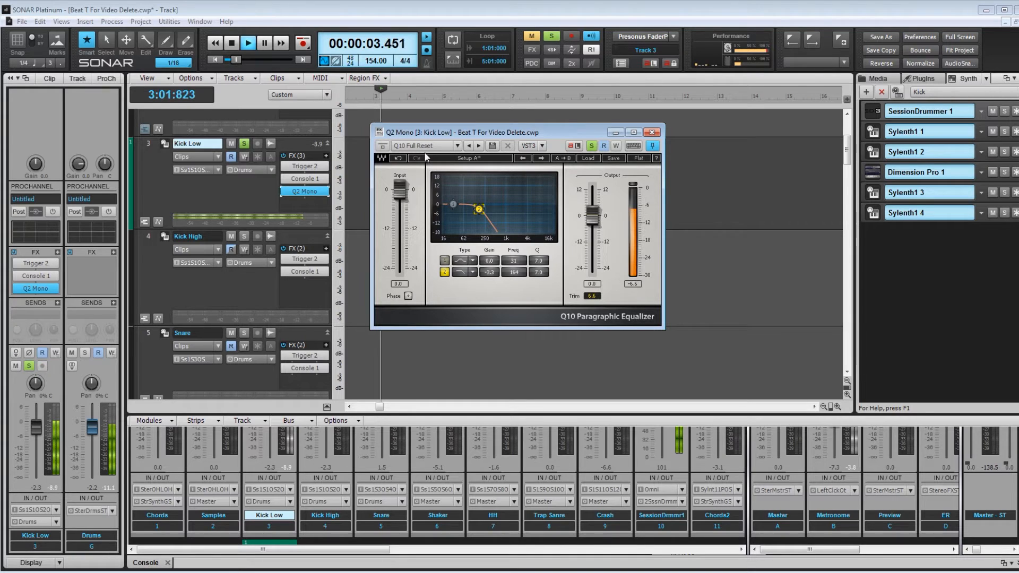
drag(481, 213, 482, 211)
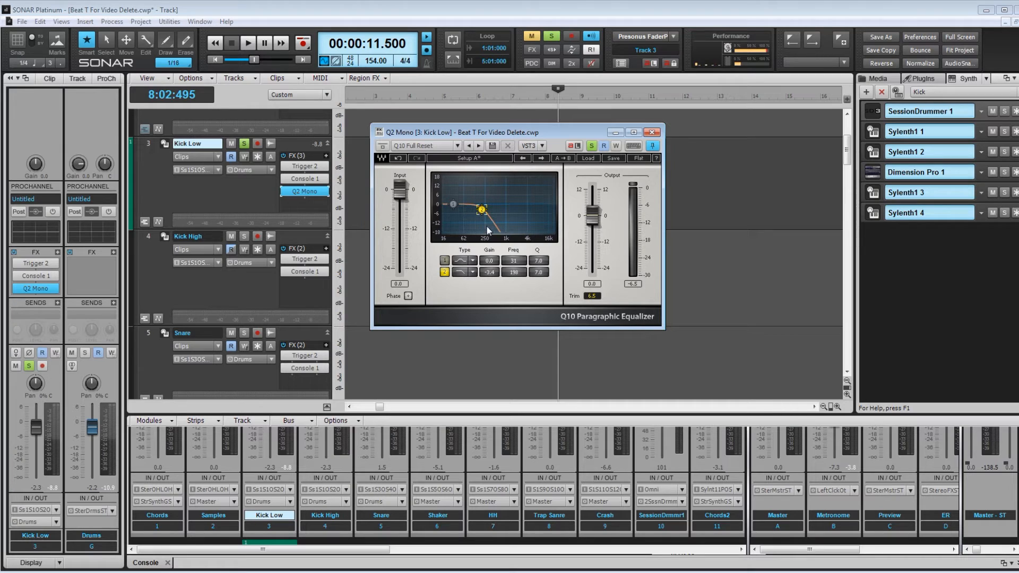
Close the Kick Low equalizer and copy Q2 Mono with its settings to Kick High's FX rack
click(652, 132)
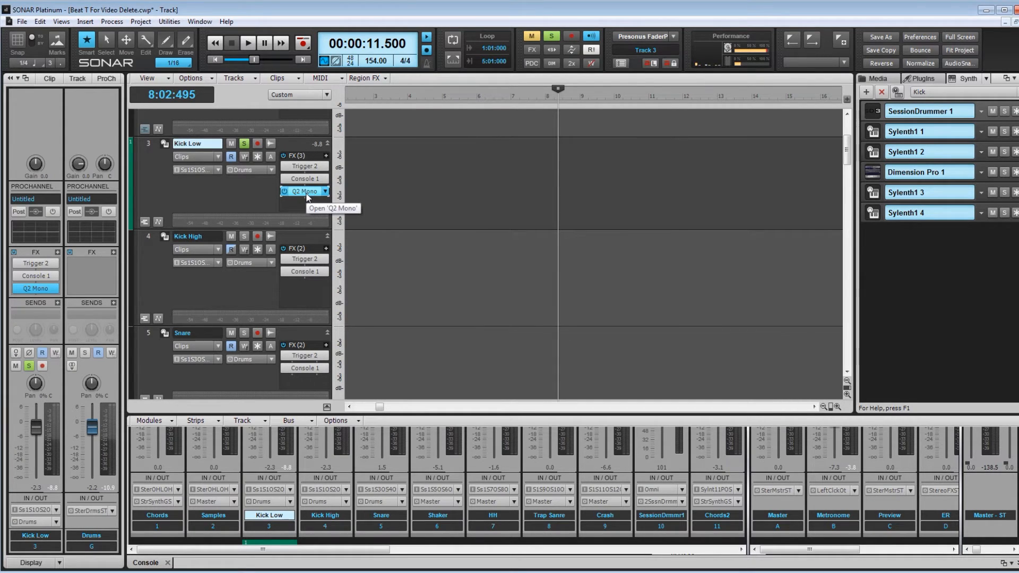
drag(307, 198, 312, 286)
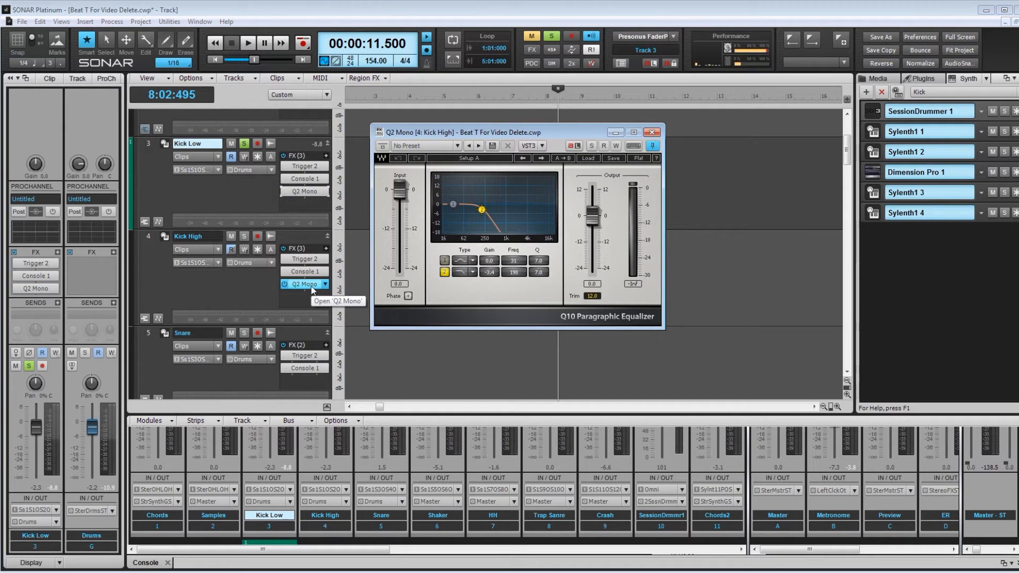
Open Kick High's Q2 Mono equalizer and change band 2 to the Hi Pass type
click(311, 284)
click(473, 272)
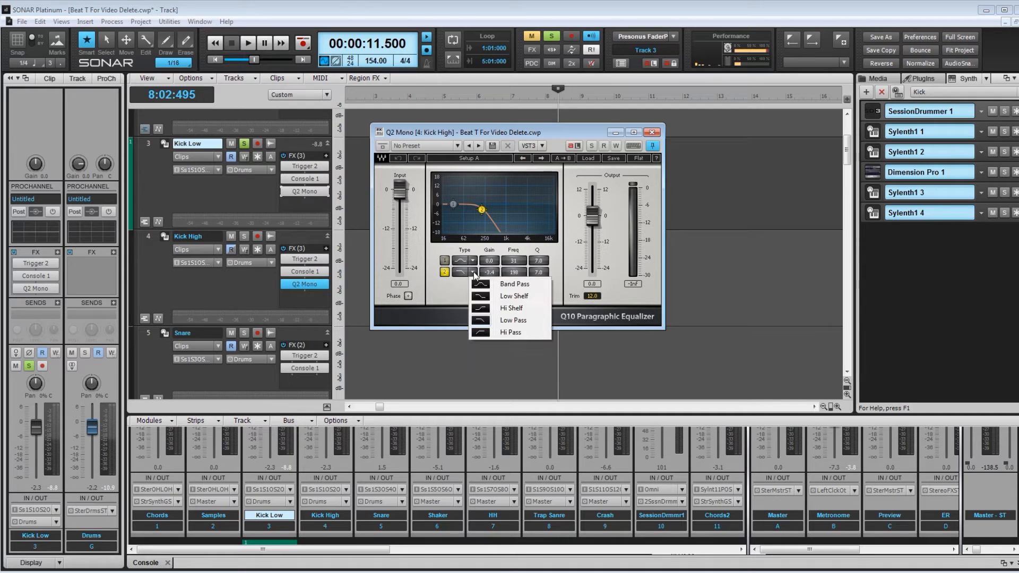
click(506, 332)
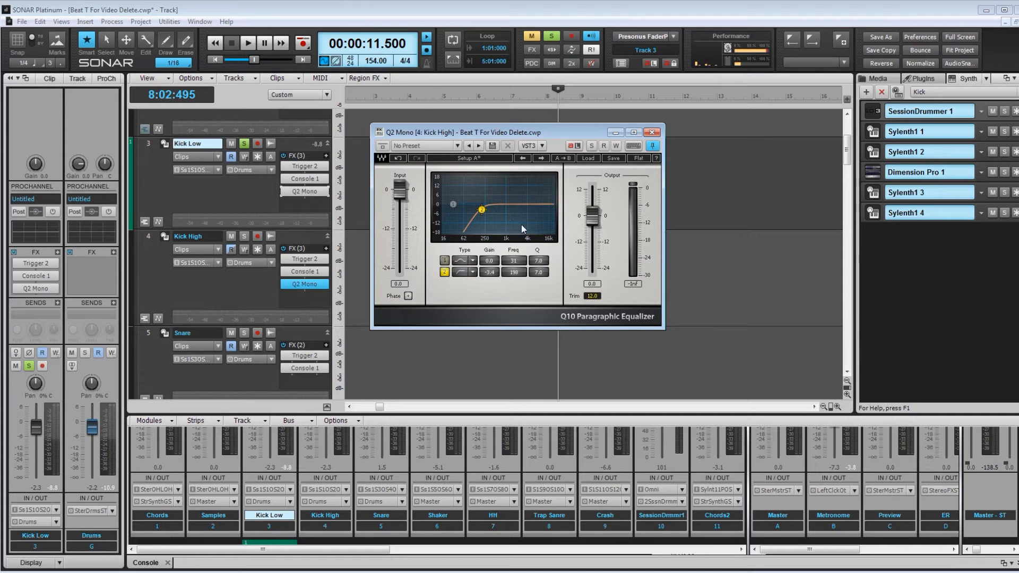
Solo only Kick High and raise its high-pass frequency to about 361 Hz during playback from just before bar 3, closing the equalizer when done
click(370, 100)
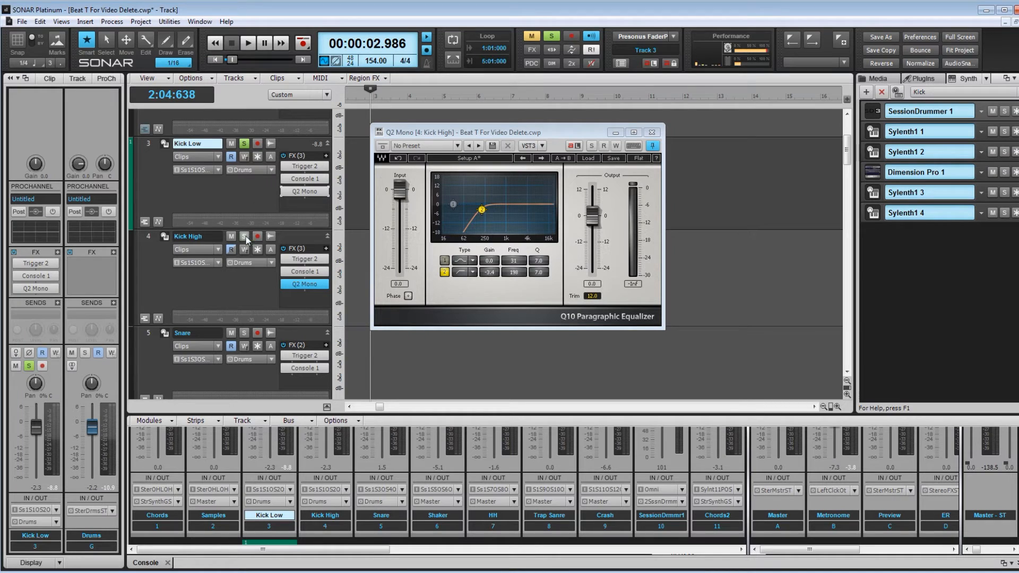
click(246, 238)
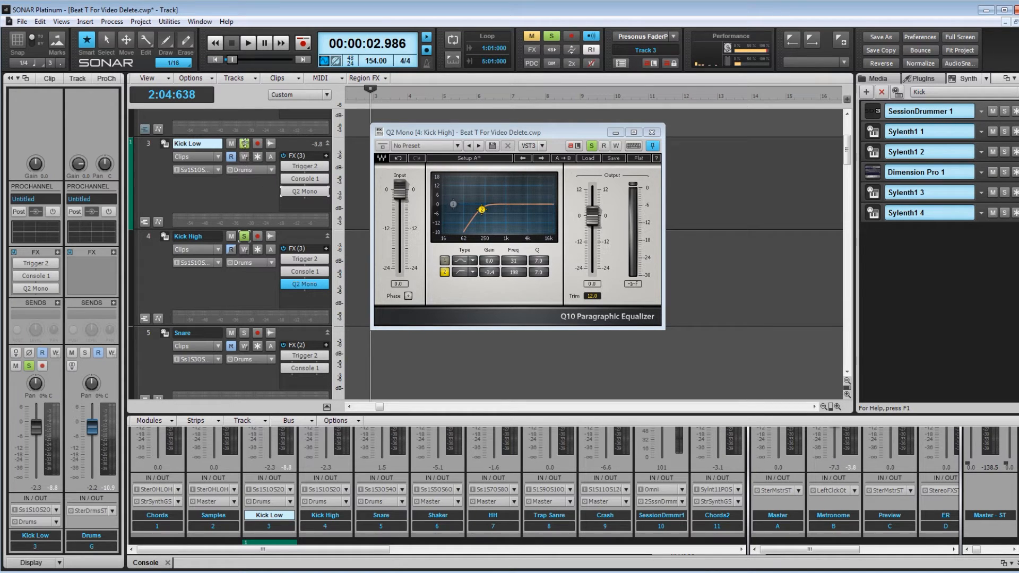
click(244, 144)
key(space)
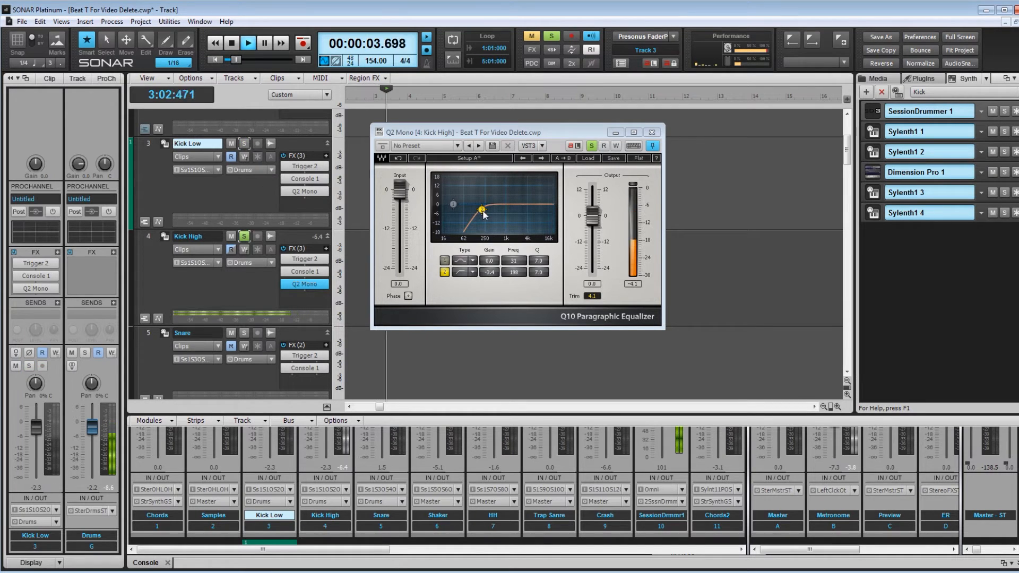
drag(481, 210, 491, 210)
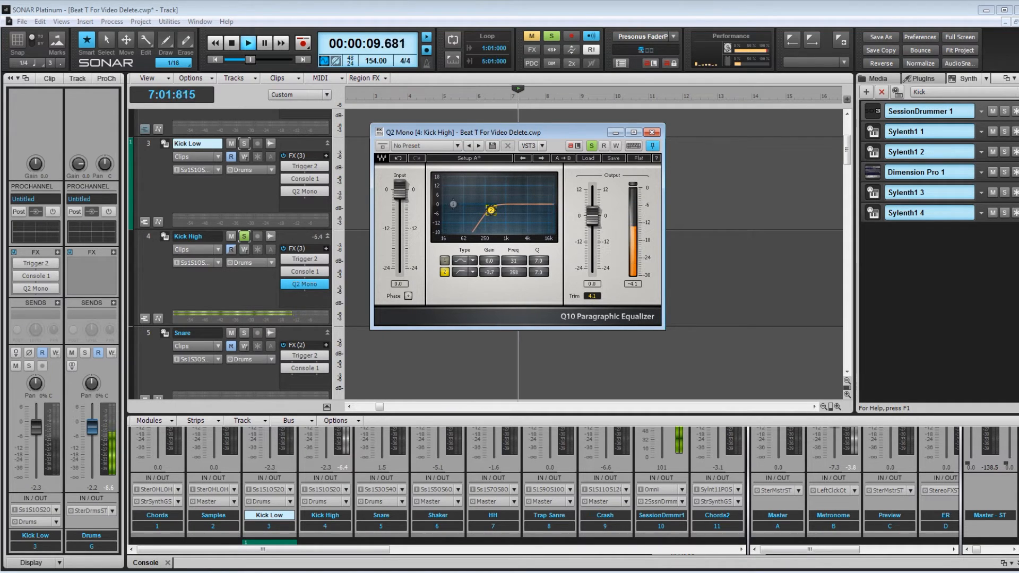
key(space)
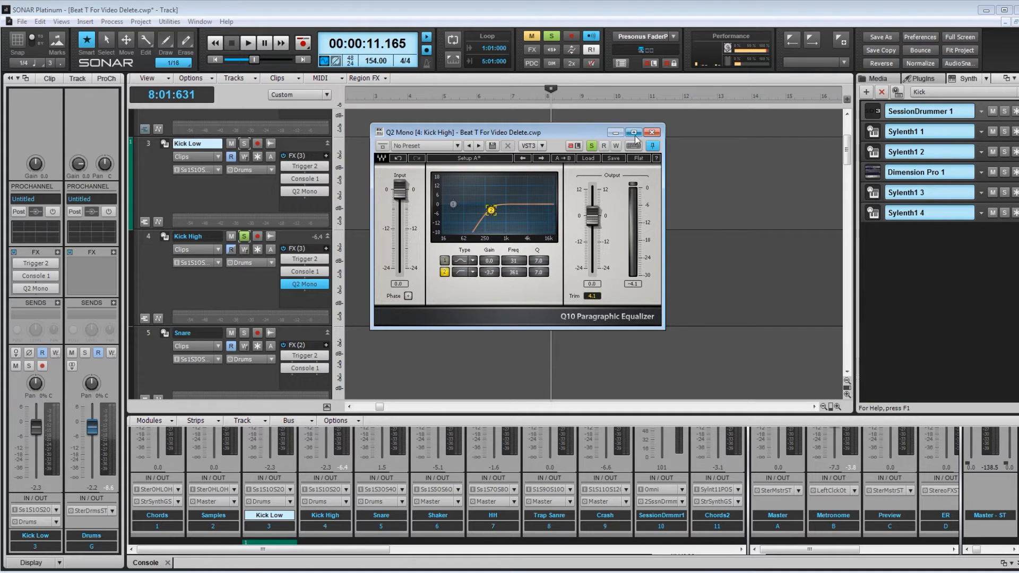
click(652, 133)
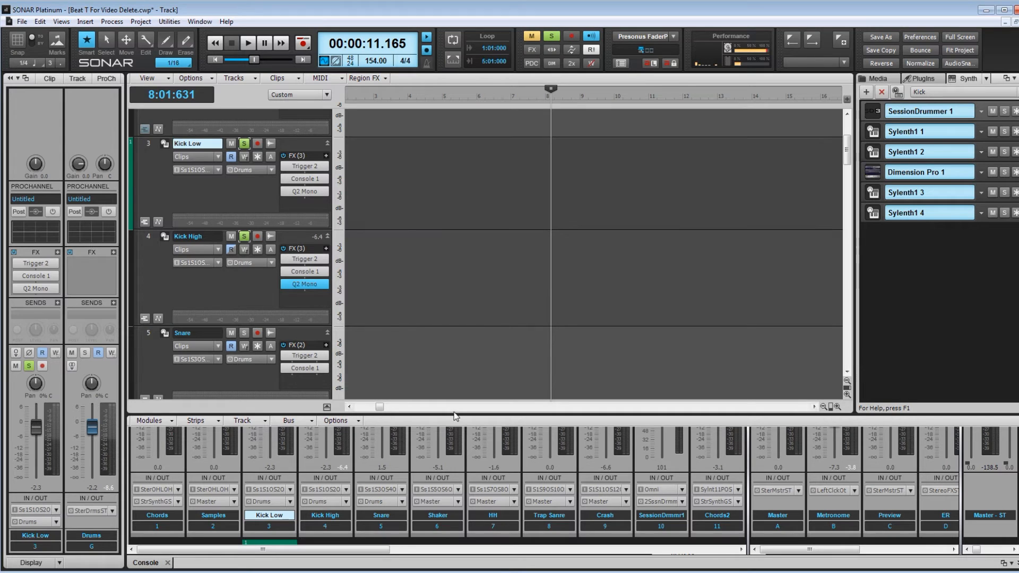
Enlarge the console view and audition Kick Low from just before bar 3 with Kick High's volume pulled all the way down
drag(455, 380, 457, 233)
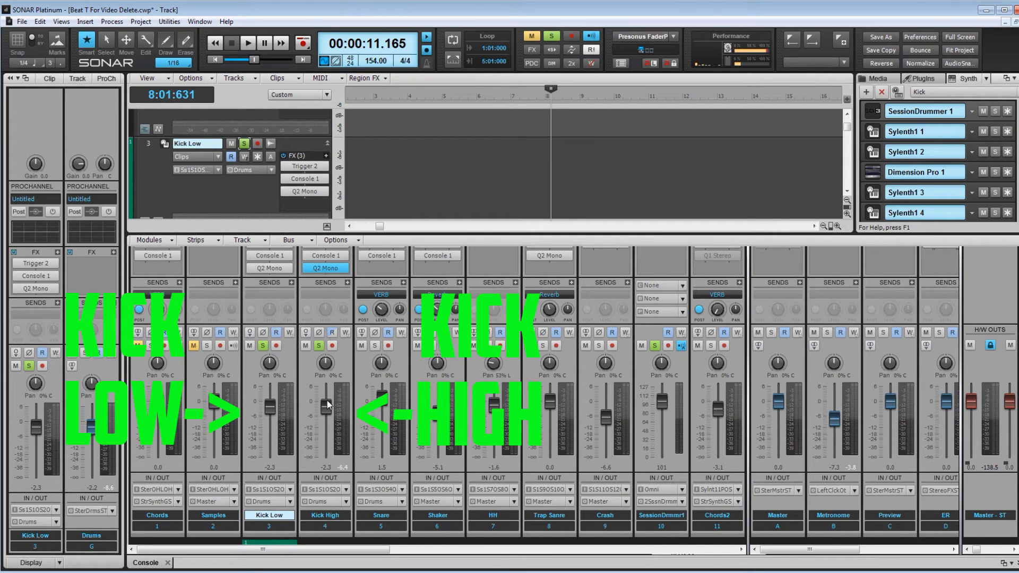
drag(327, 404, 328, 455)
click(367, 96)
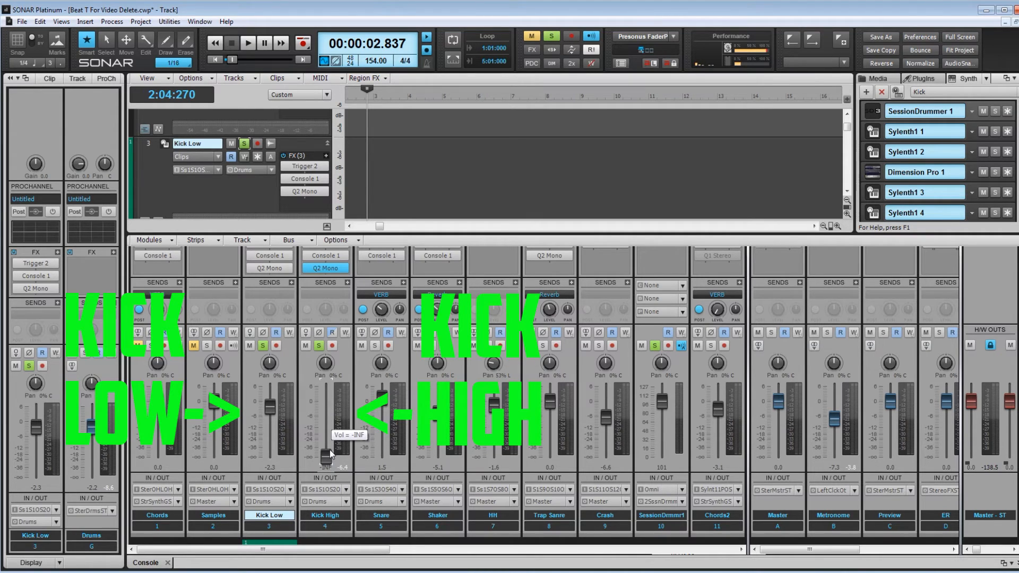
key(space)
mouse_move(329, 454)
mouse_down()
mouse_move(328, 404)
mouse_move(328, 455)
mouse_up()
key(space)
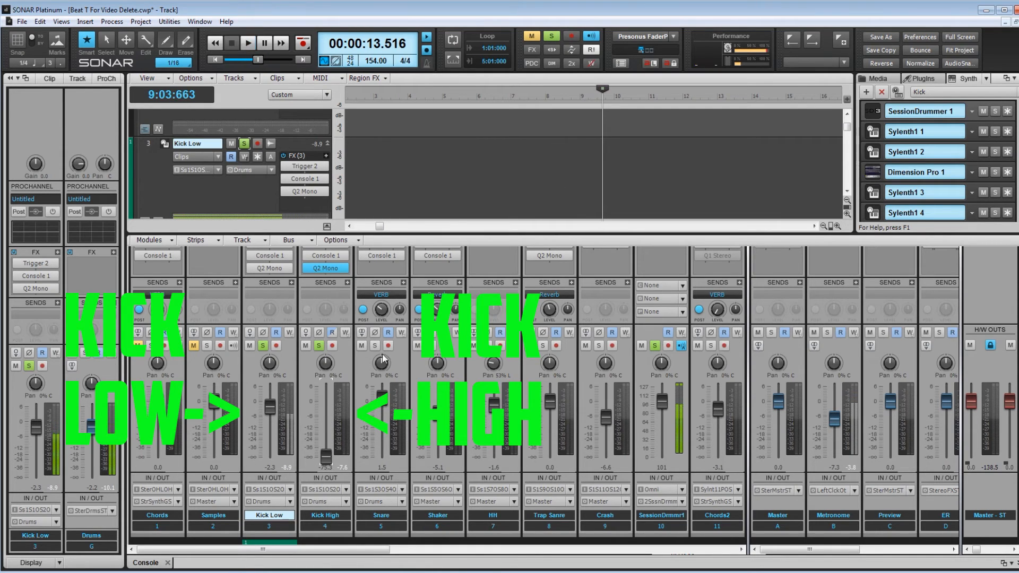
click(367, 135)
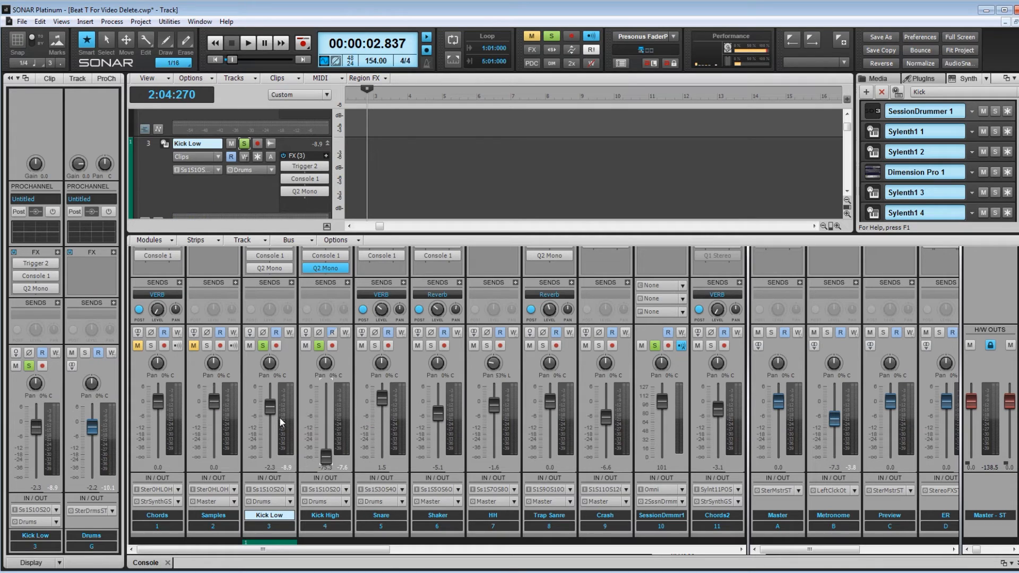
Raise Kick High to about -0.2 dB, audition it with Kick Low at about -31.2 dB, and restore Kick Low to about -2.2 dB
mouse_move(273, 416)
drag(325, 455, 326, 401)
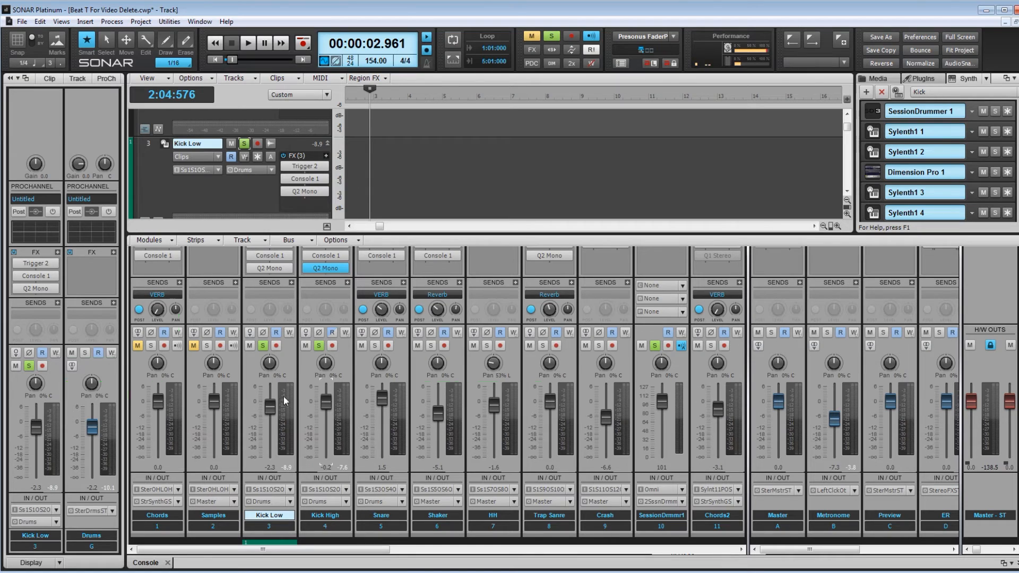
drag(269, 409, 270, 445)
key(space)
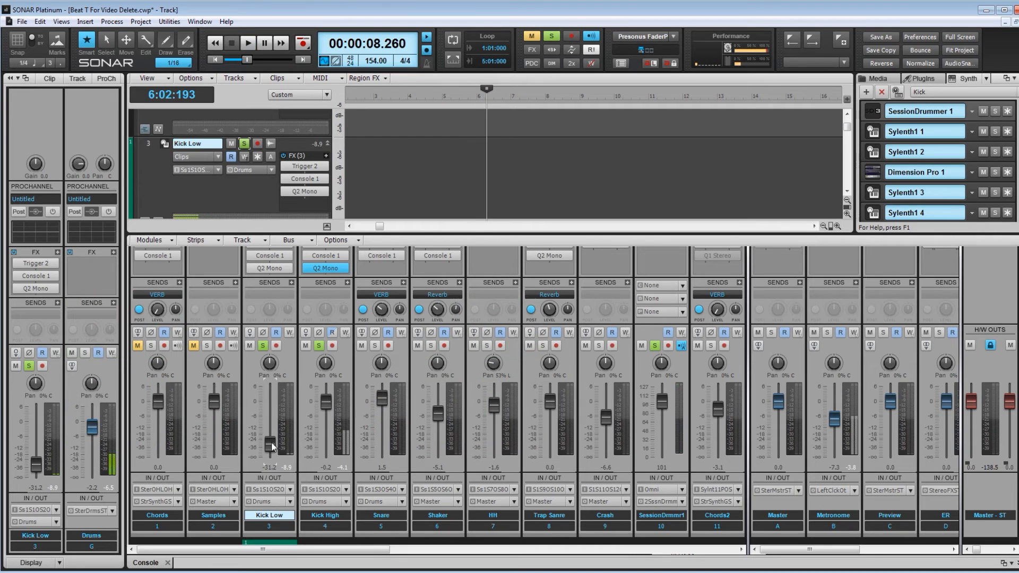
double_click(271, 445)
drag(271, 403, 270, 409)
click(367, 133)
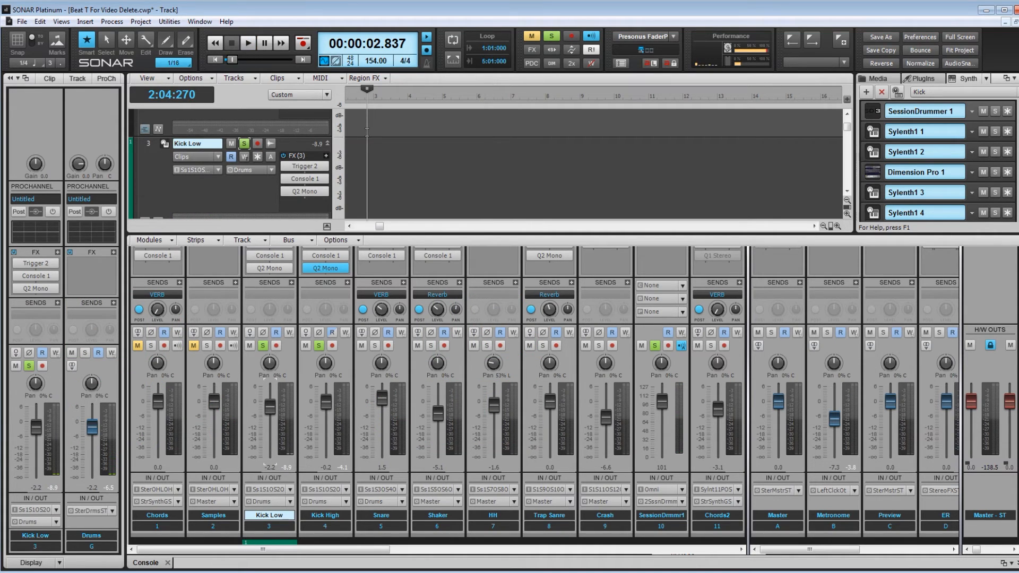
Try Kick Low at about -11.1 dB and Kick High at about -2.8 dB during playback, and return Kick Low to about -2.3 dB
mouse_move(325, 404)
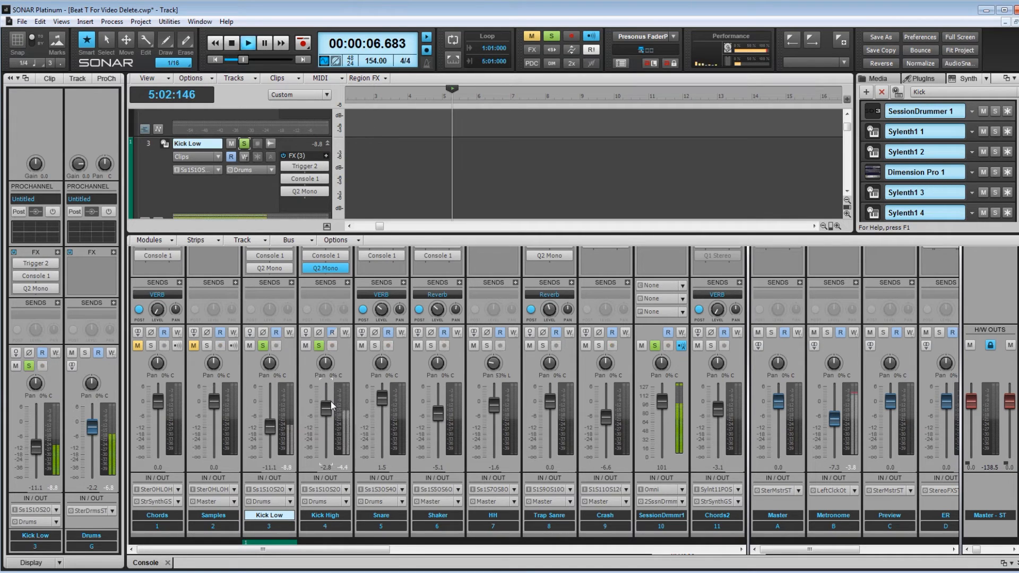
key(space)
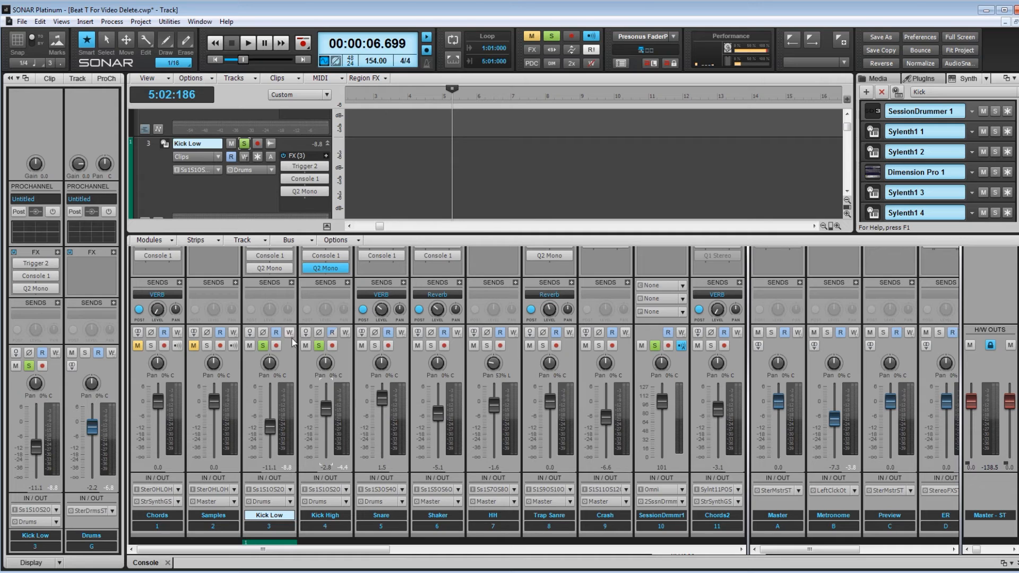
drag(269, 425, 269, 407)
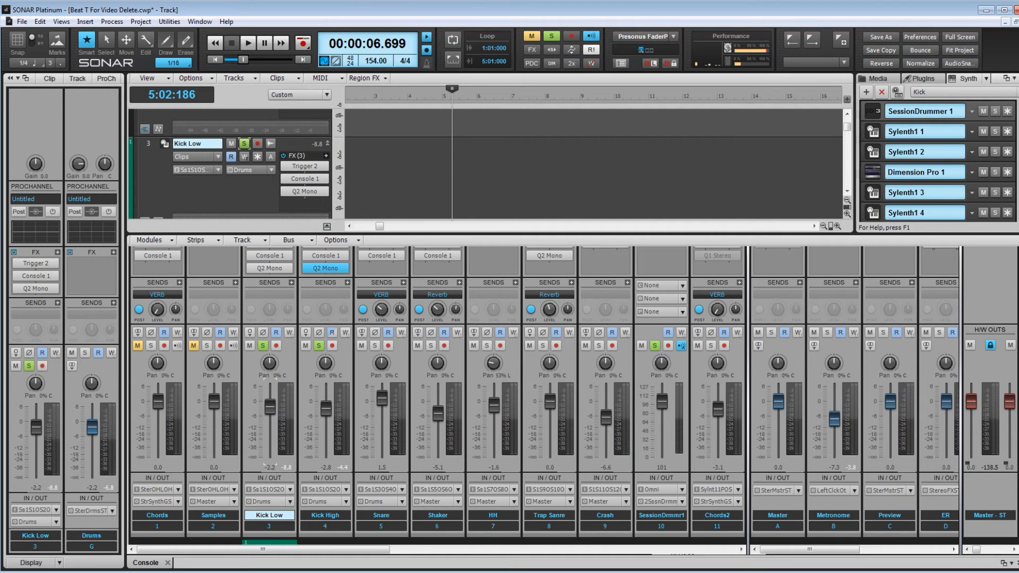
Play the soloed kicks from just before bar 3, bringing Kick High up from silence to about -2.1 dB
click(371, 138)
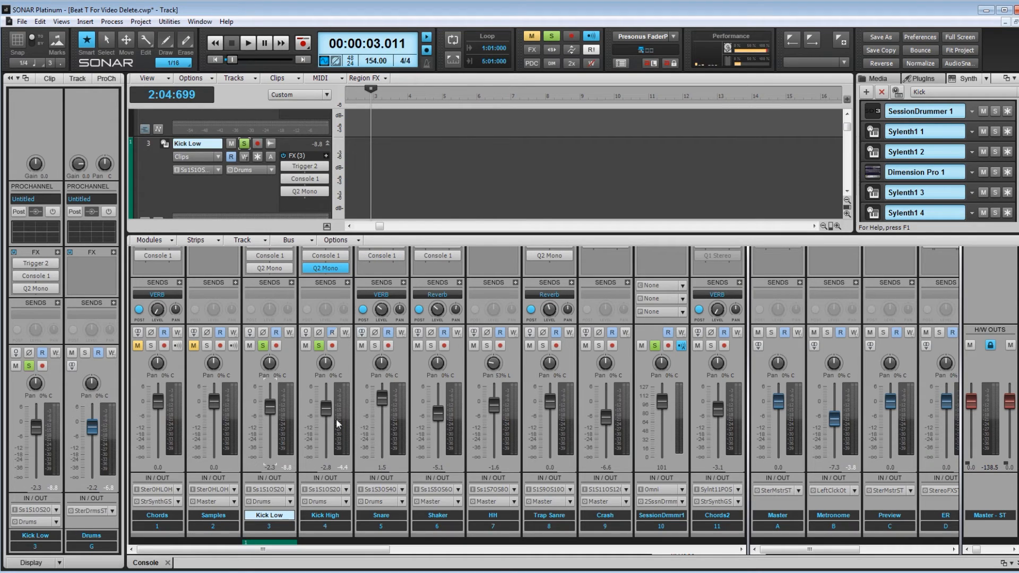
drag(326, 407, 326, 456)
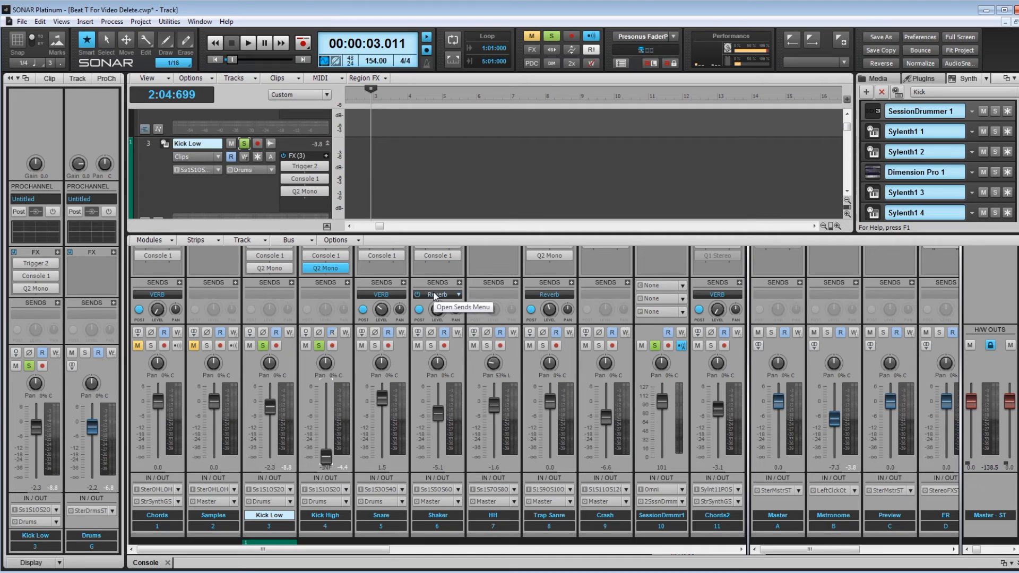
key(space)
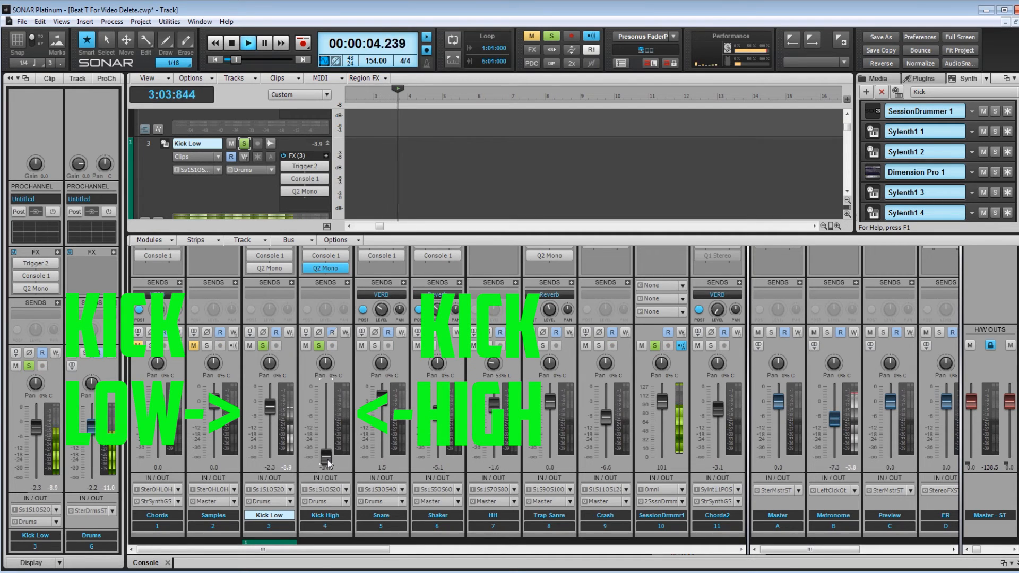
drag(326, 460, 327, 406)
key(space)
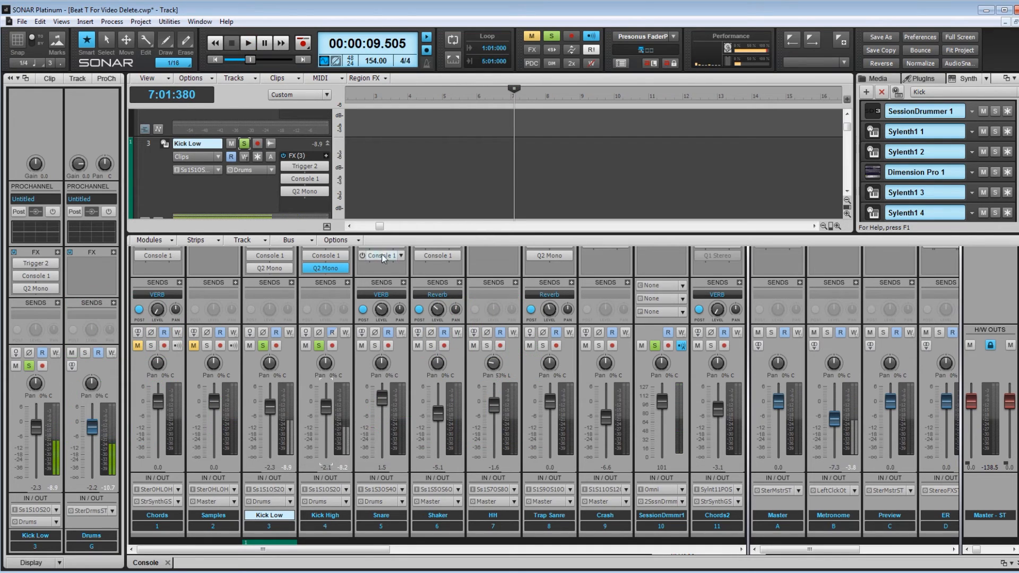
Return playback to just before bar 3 and turn off solo on Kick Low, Kick High and the SessionDrummer track
click(367, 154)
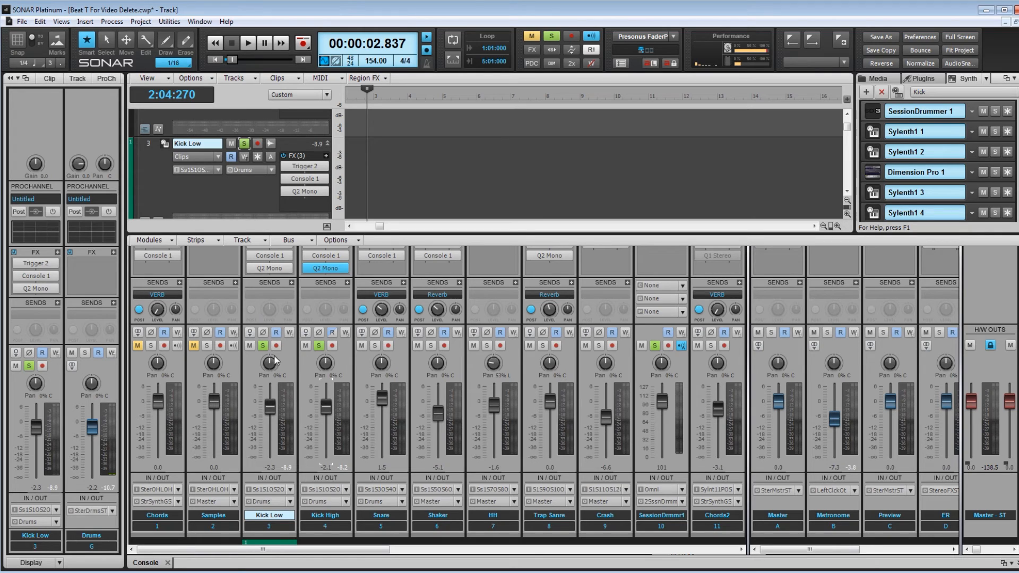
click(262, 345)
mouse_move(326, 406)
click(320, 346)
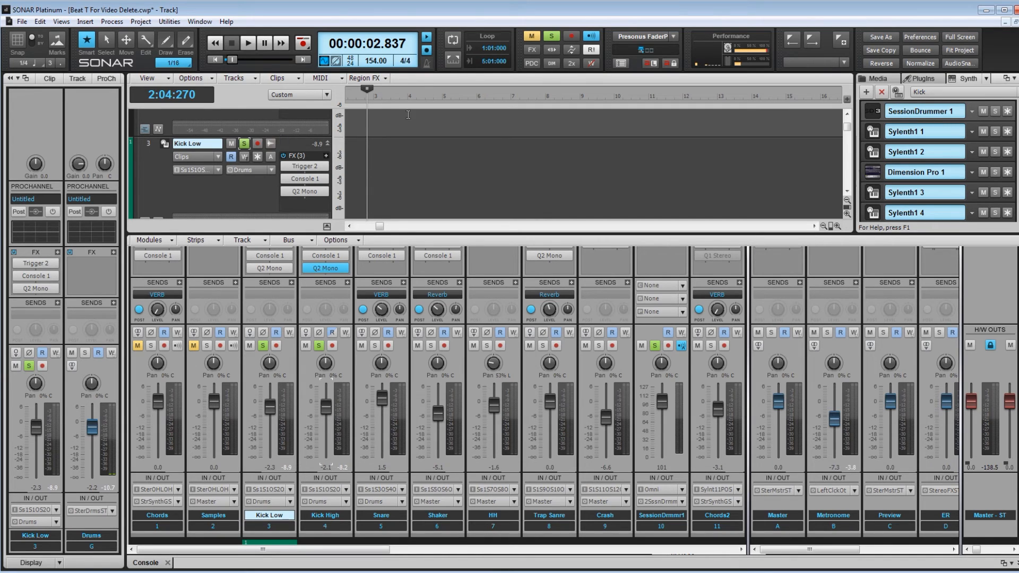
click(320, 347)
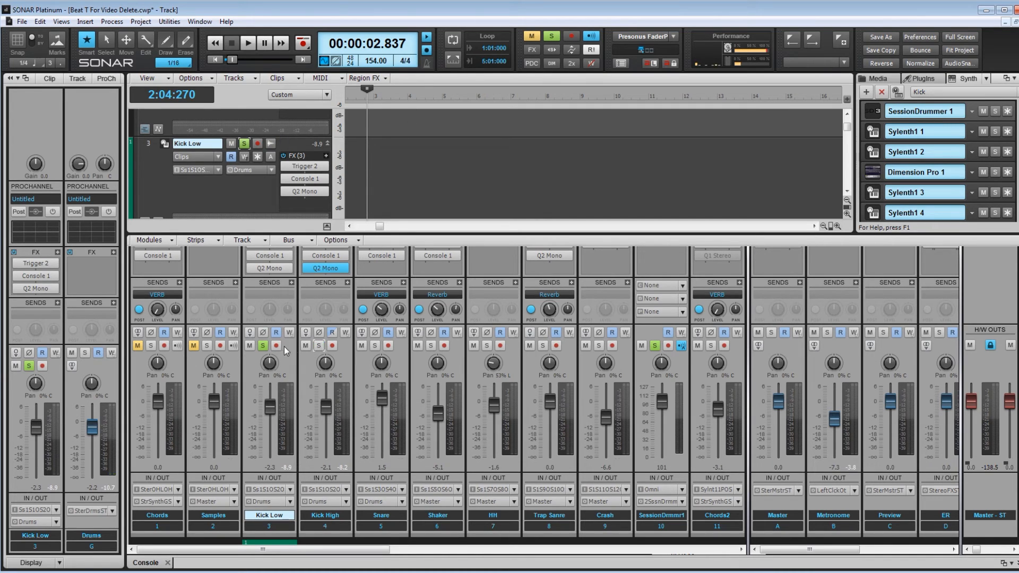
click(655, 346)
Play the full mix from just before bar 3 with Kick High silenced, and blend it in at about -5.4 dB
drag(326, 410, 325, 457)
click(372, 121)
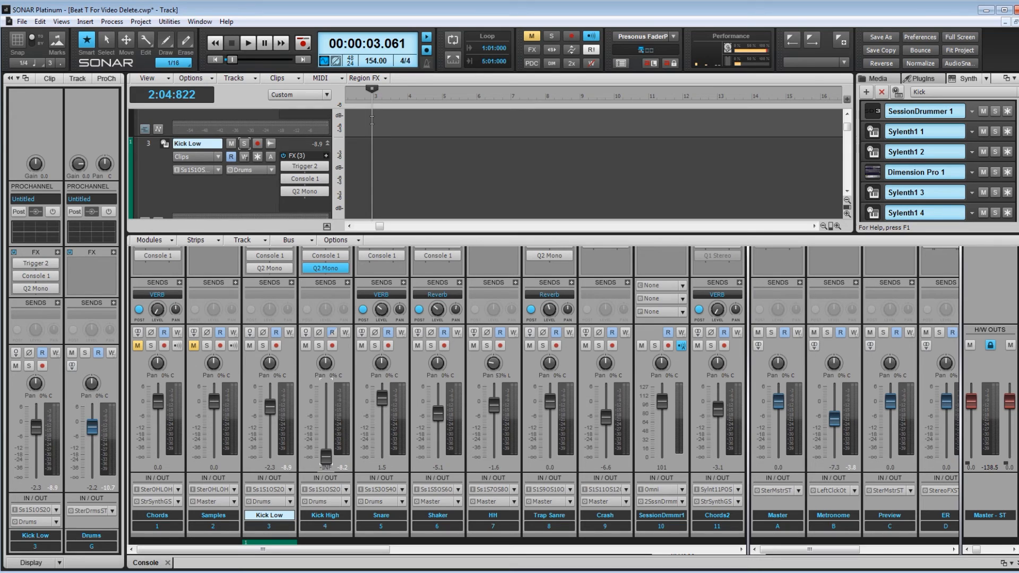
key(space)
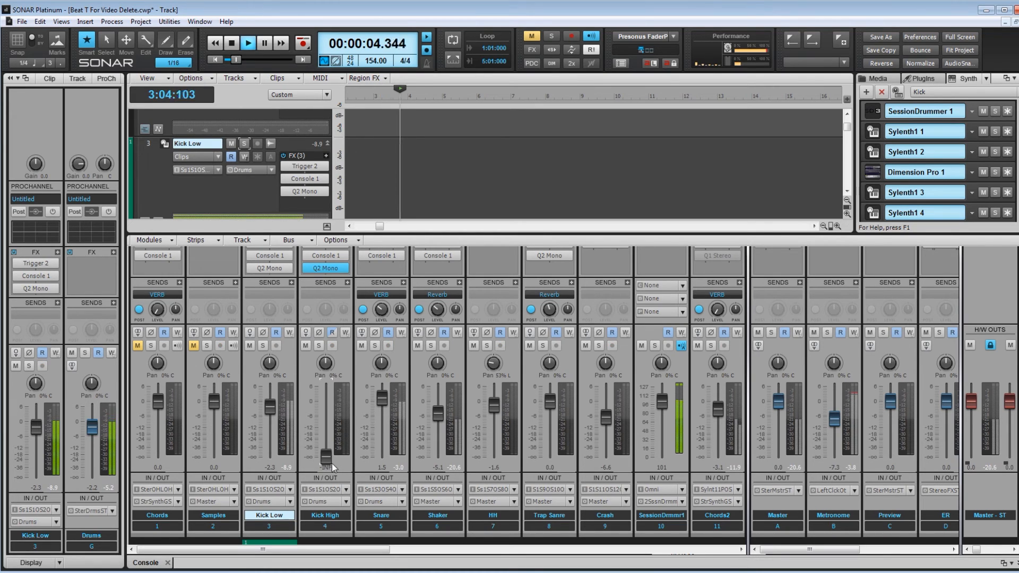
drag(329, 461, 326, 415)
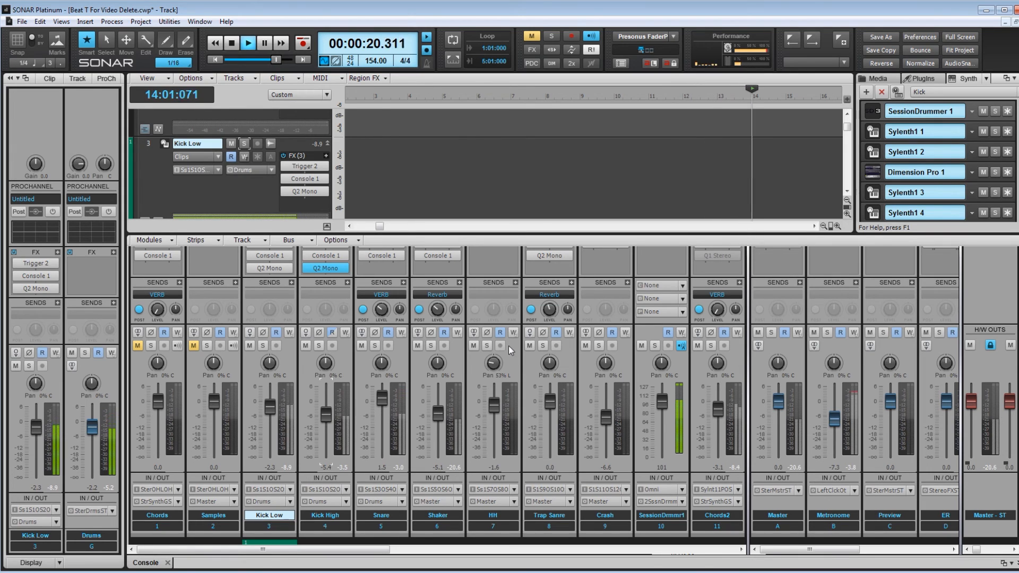
key(space)
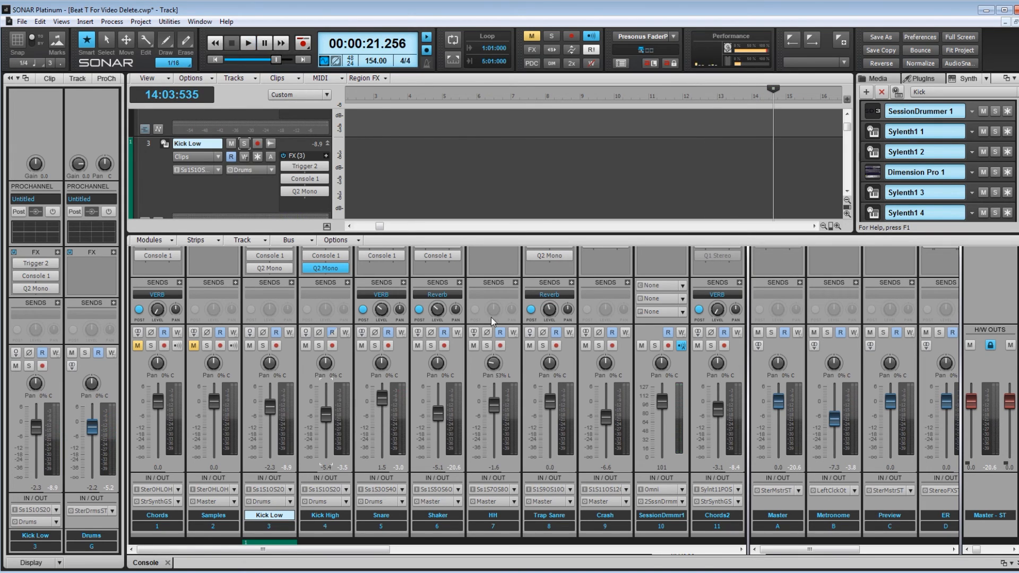